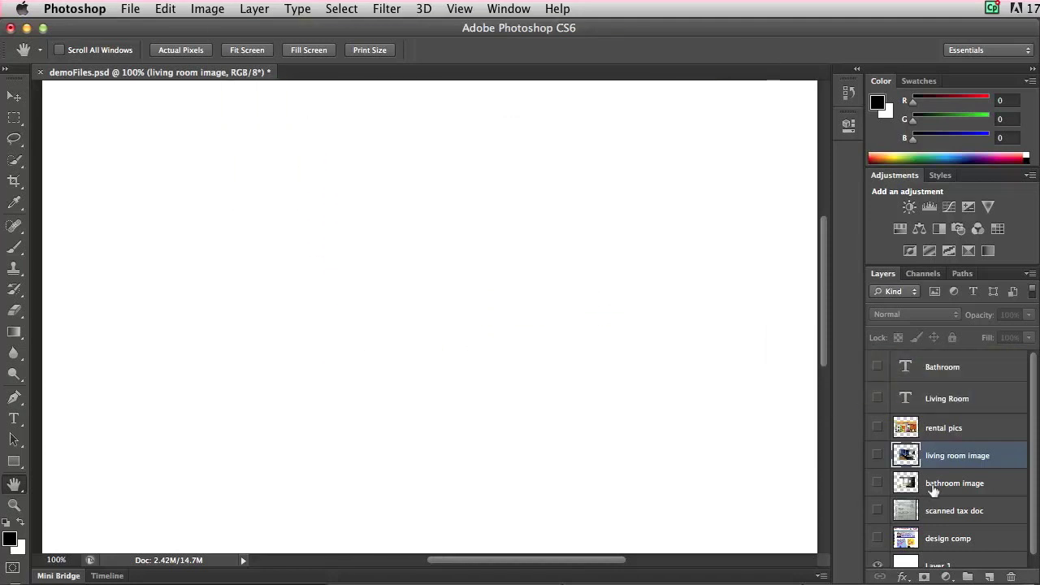
Step: Turn on the design comp, scanned tax doc, bathroom image, living room image and rental pics layers
click(875, 538)
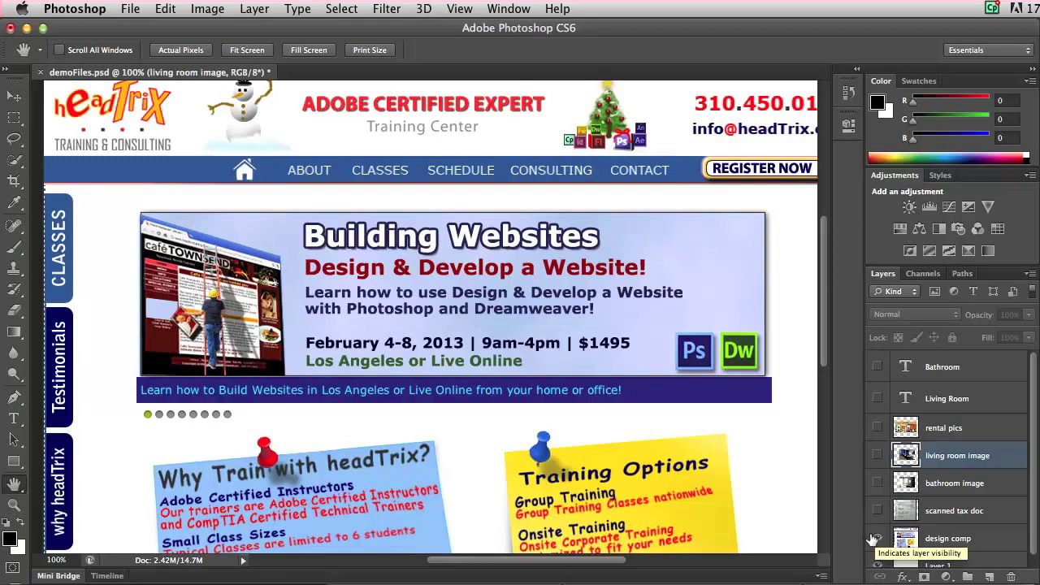
click(876, 510)
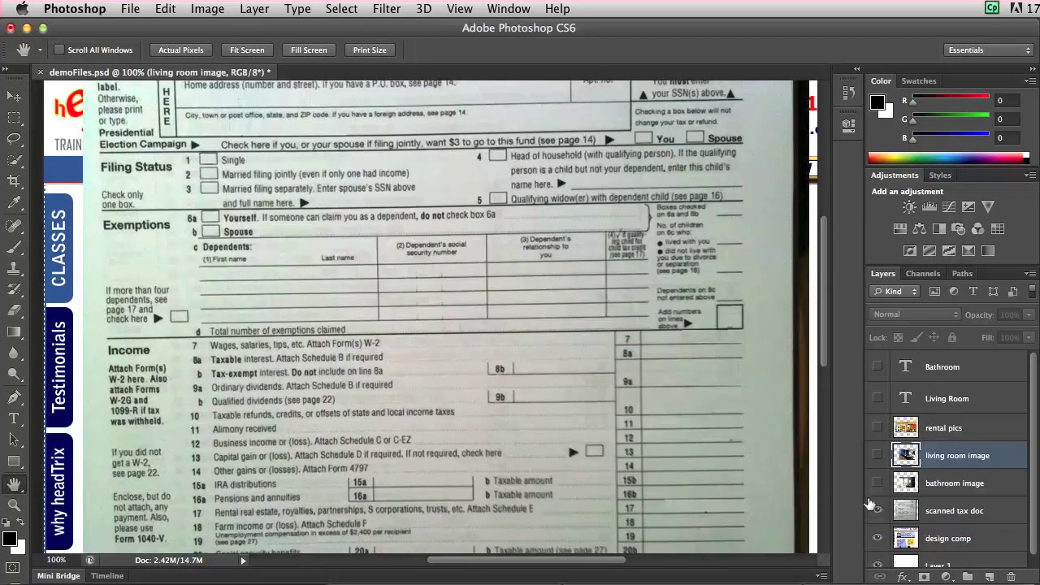
click(872, 483)
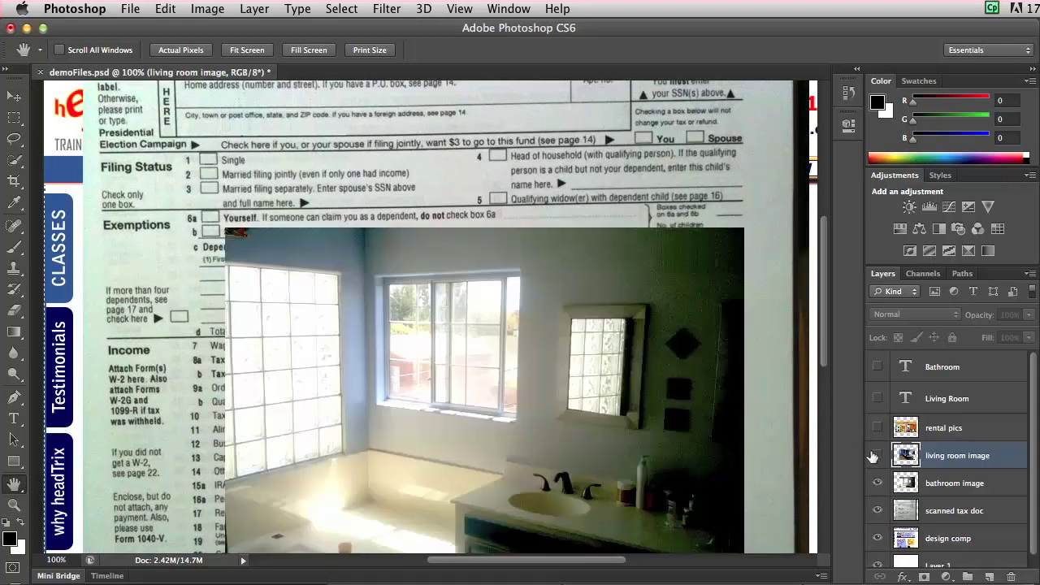
click(872, 456)
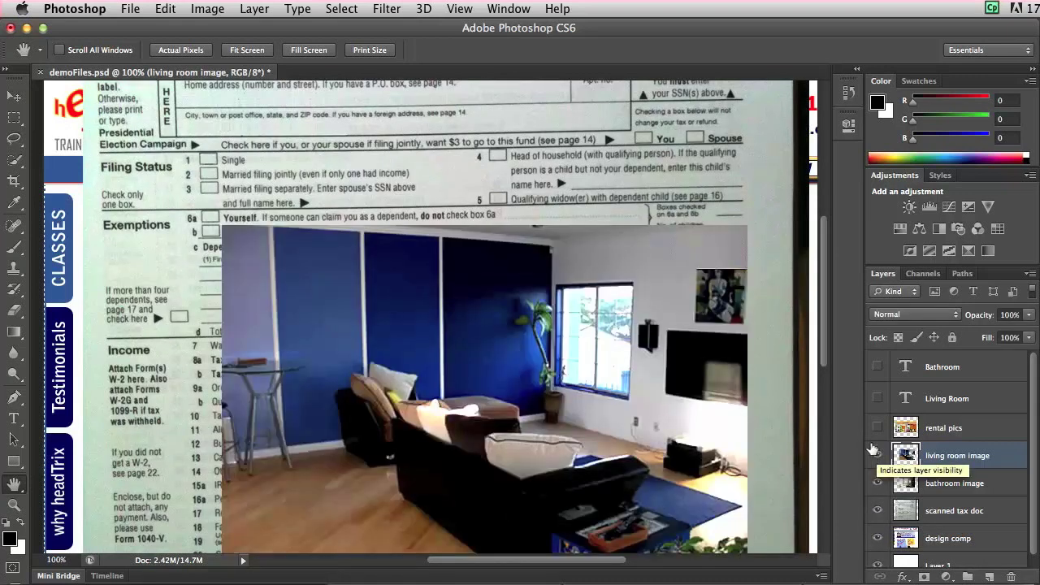
click(873, 427)
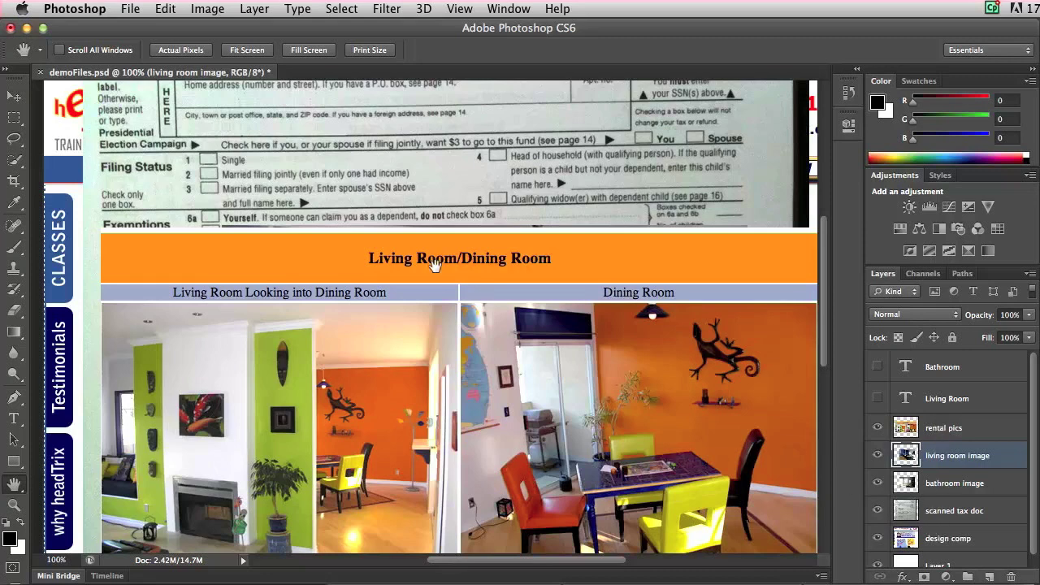
click(130, 8)
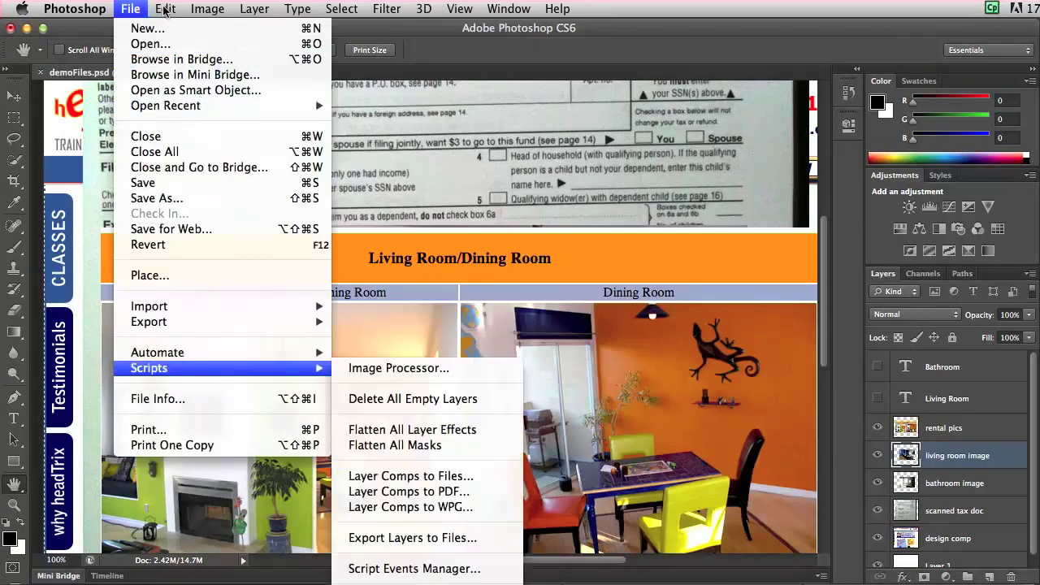
Step: Start the Export Layers to Files script with the Desktop demo folder as destination
mouse_move(302, 364)
click(488, 538)
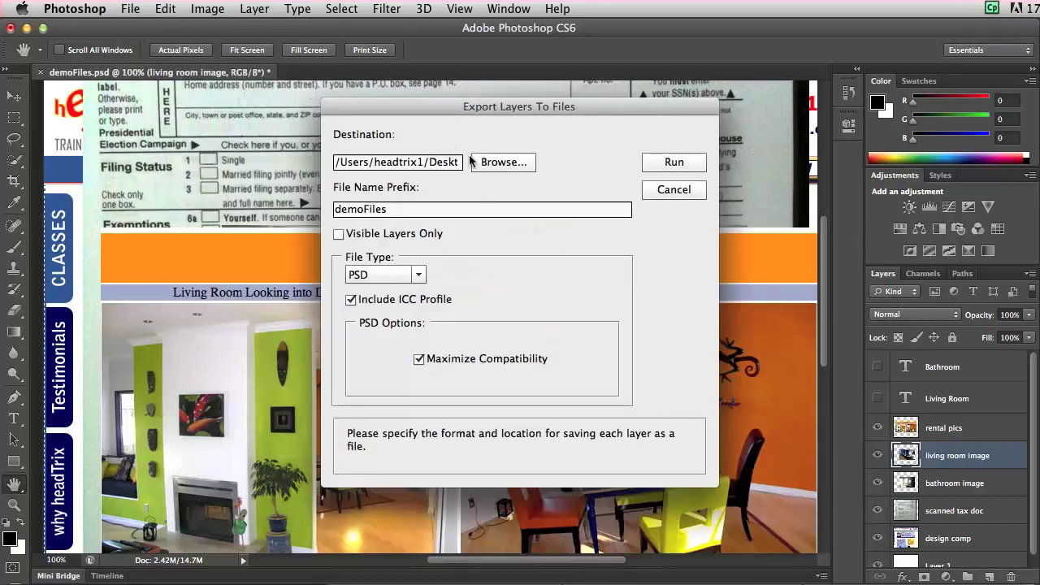
click(487, 162)
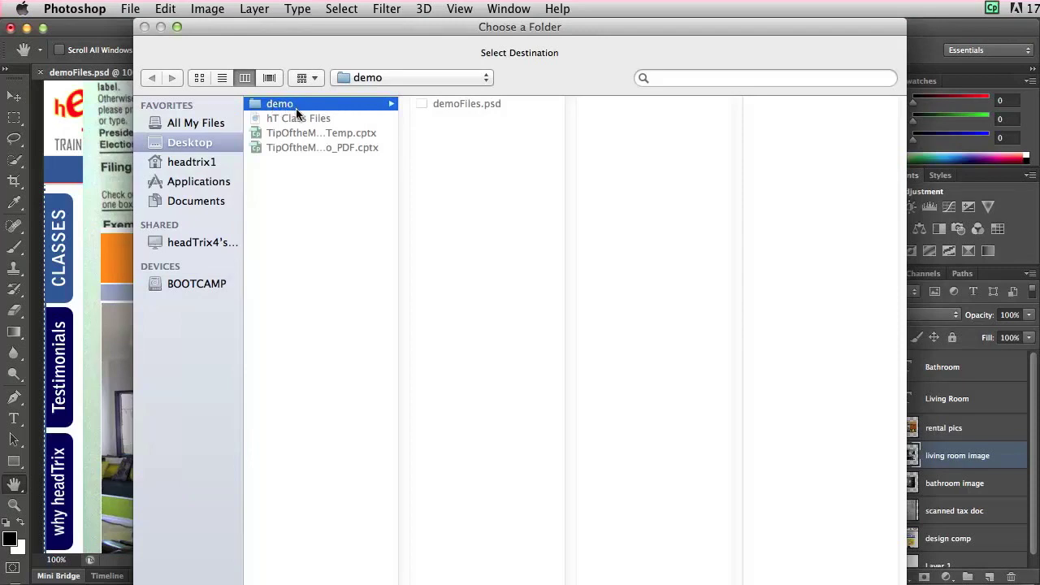
key(Return)
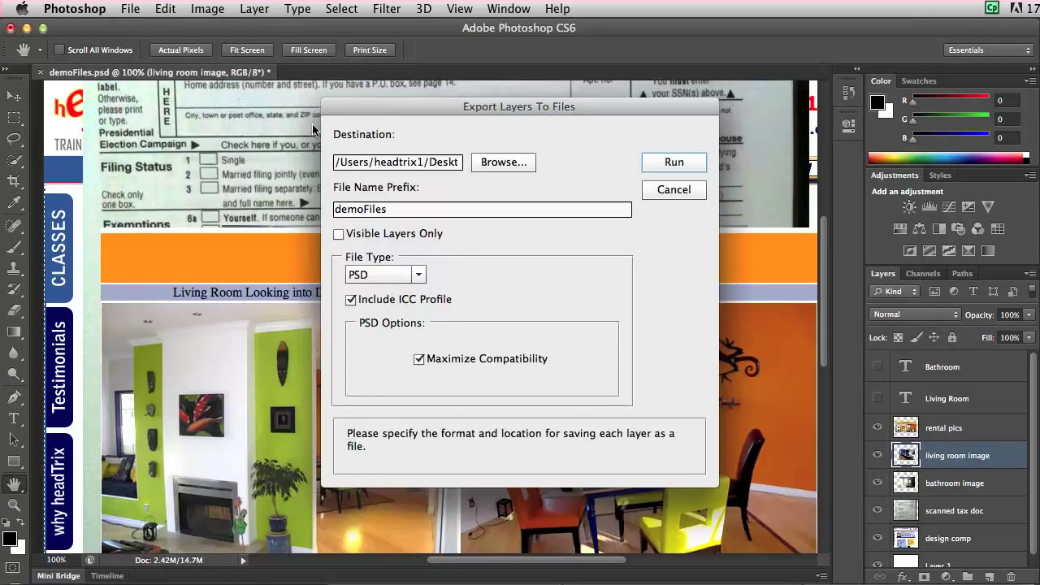
Step: Export only the visible layers as quality-8 JPEGs with the demoFiles prefix, then confirm success
double_click(342, 206)
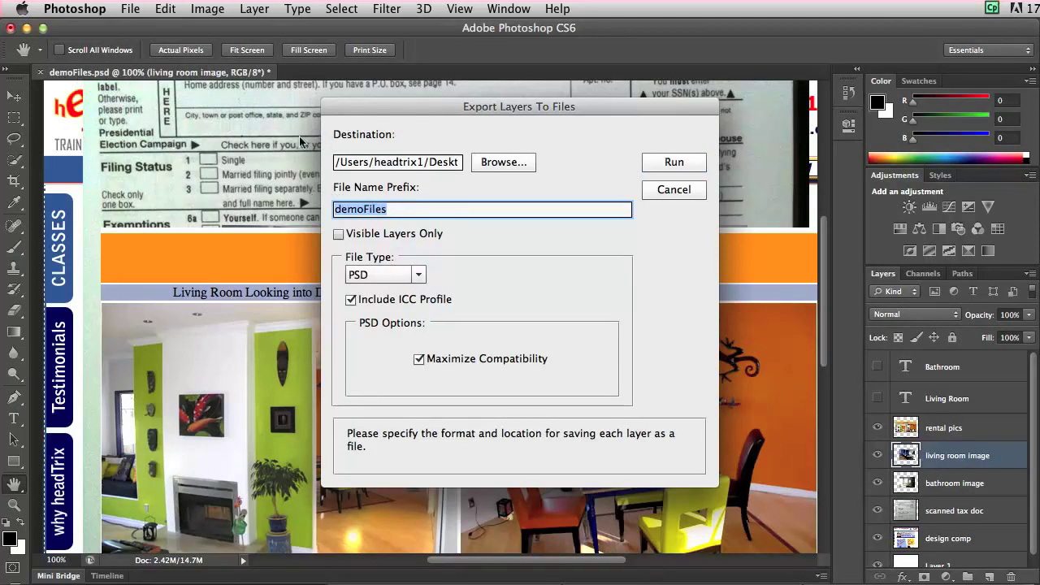
click(338, 235)
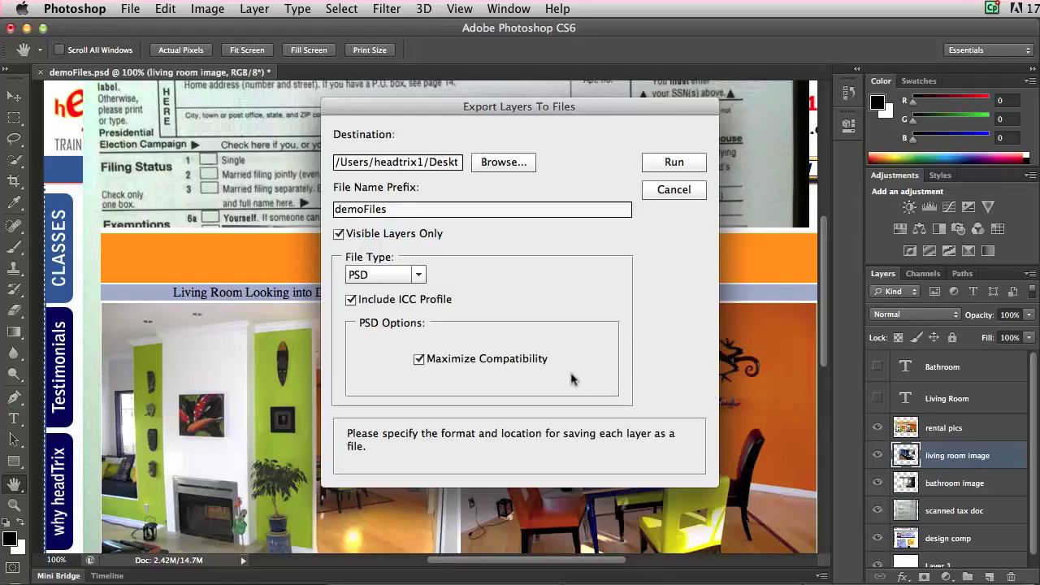
click(416, 274)
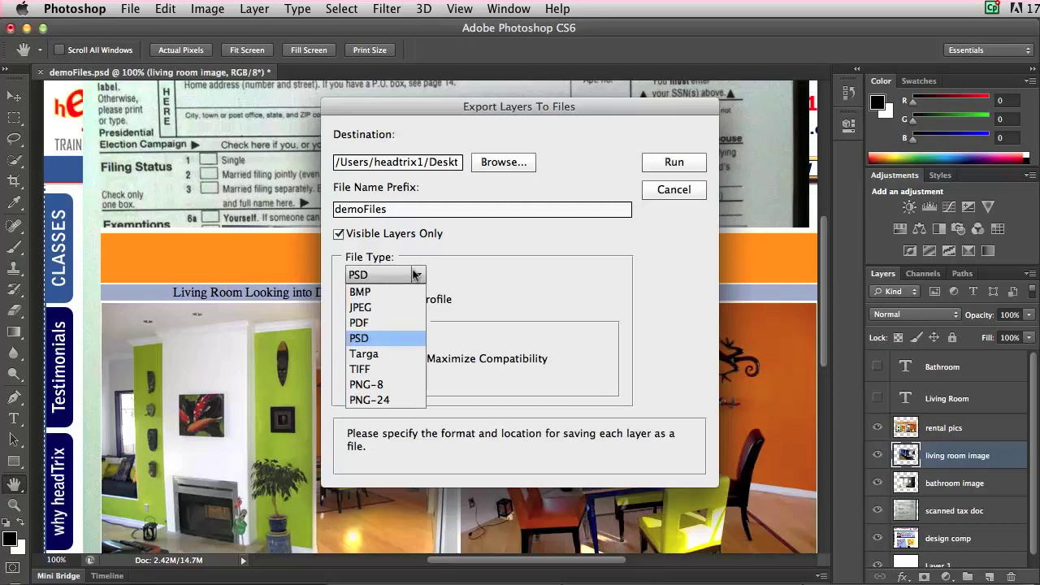
click(386, 306)
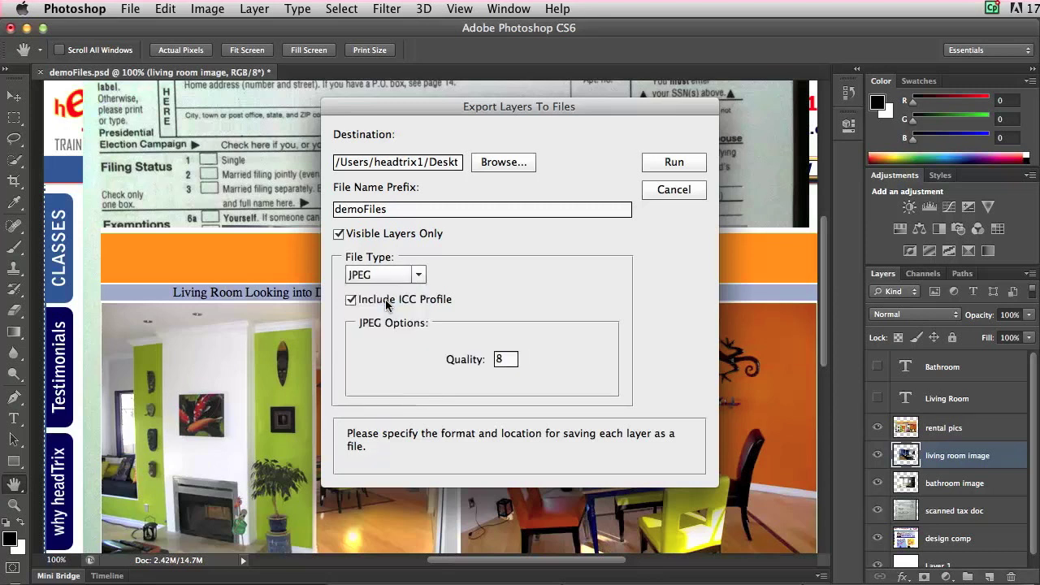
double_click(502, 353)
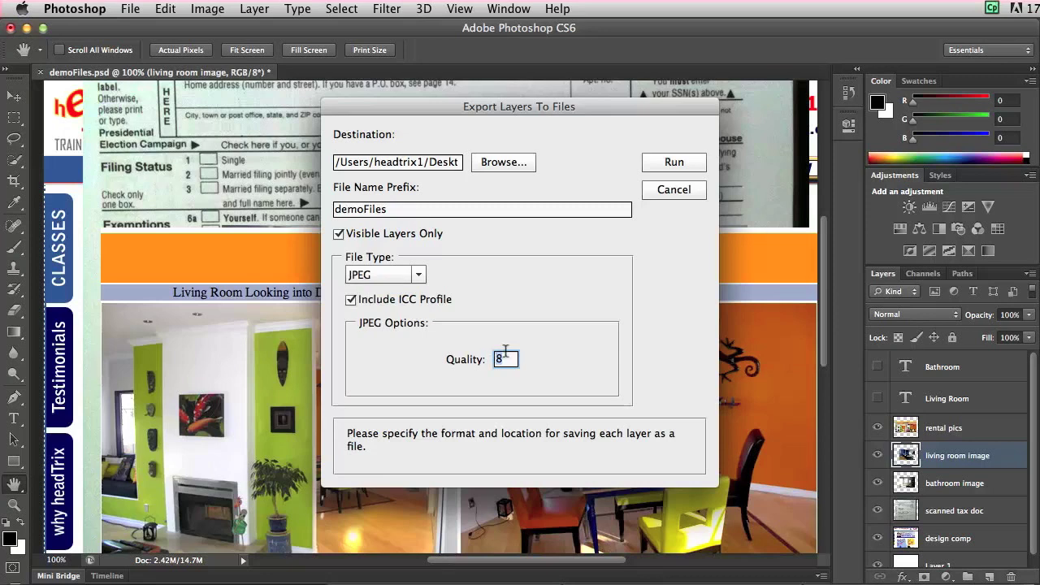
drag(524, 107, 516, 85)
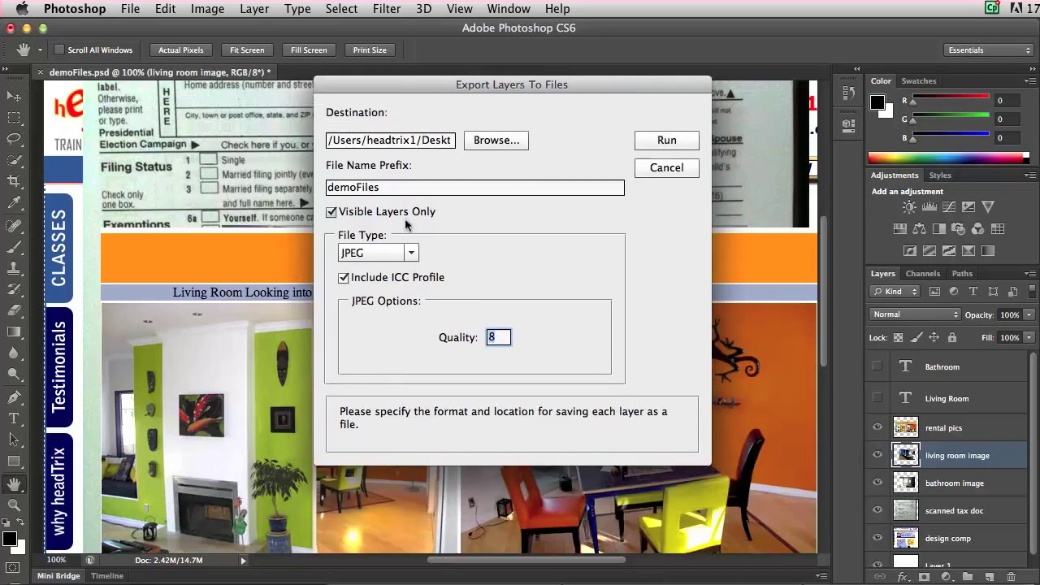
click(650, 145)
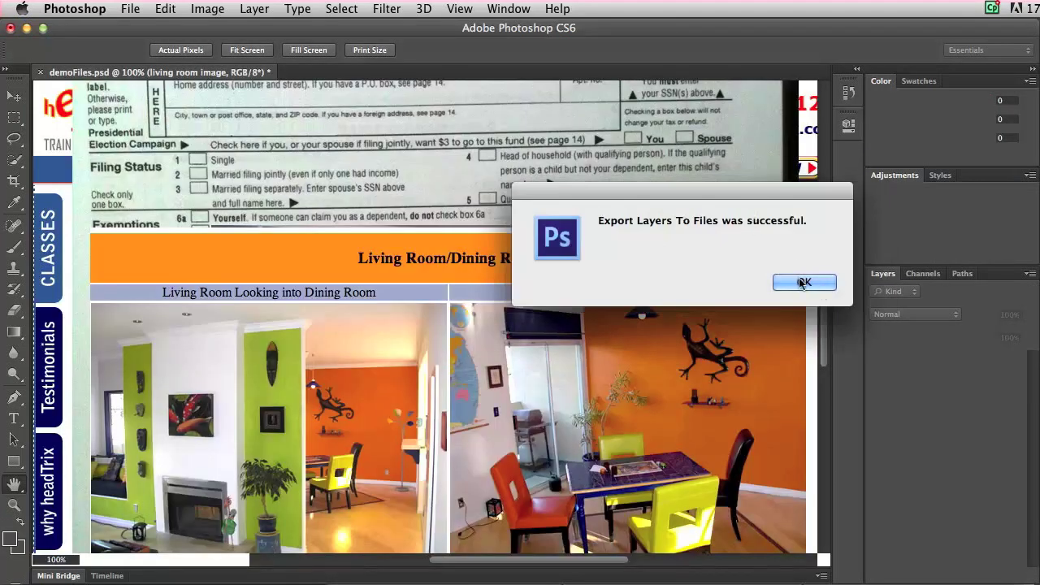
click(802, 281)
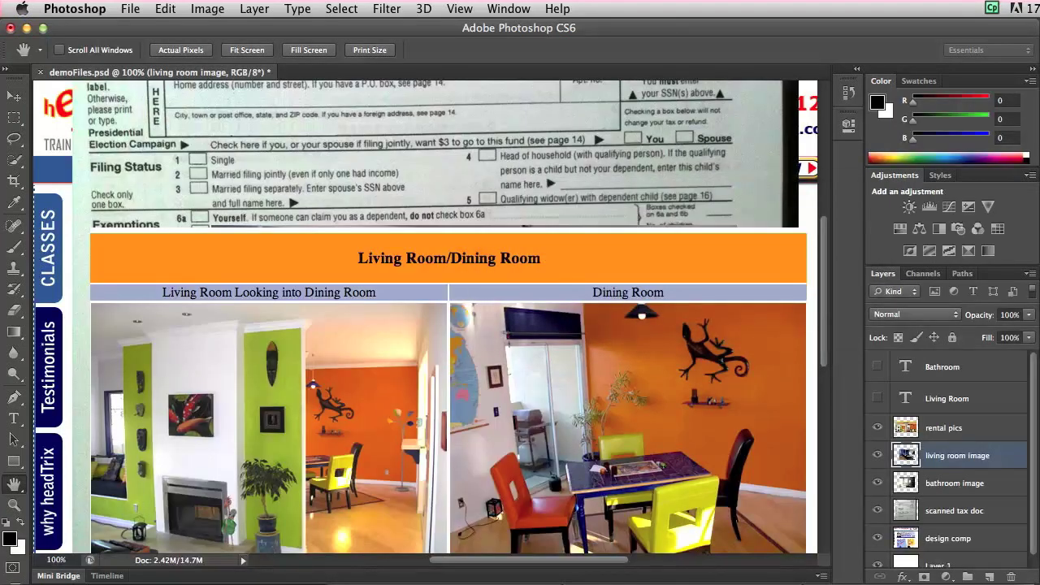
key(super+Tab)
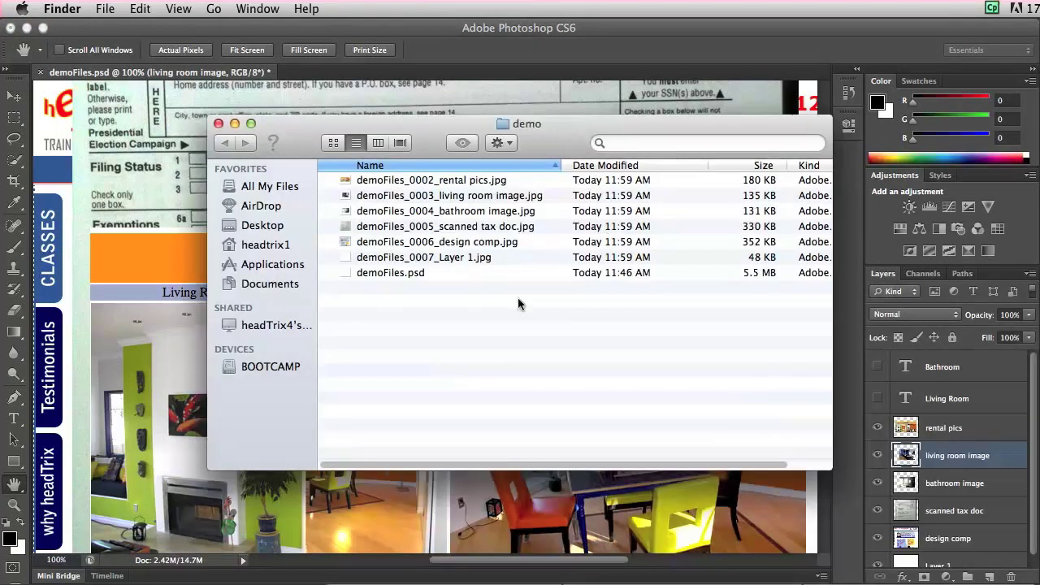
click(398, 178)
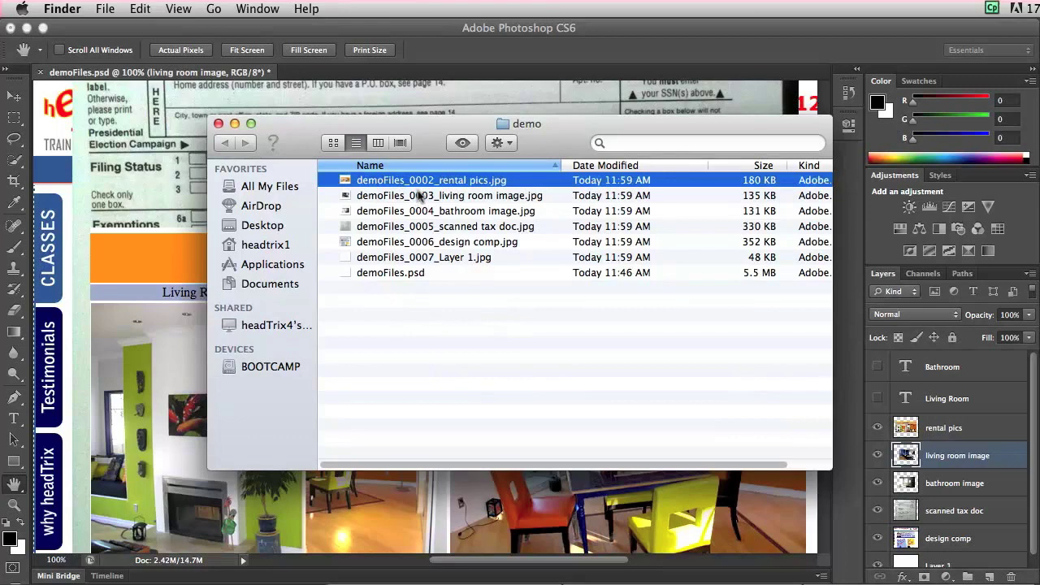
click(420, 196)
click(421, 212)
click(422, 228)
click(424, 242)
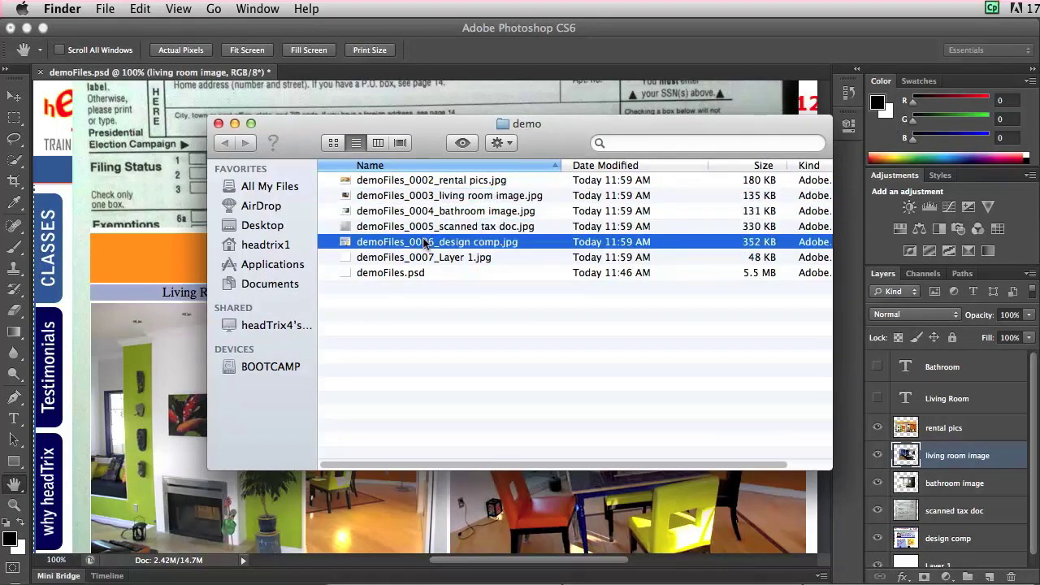
click(360, 258)
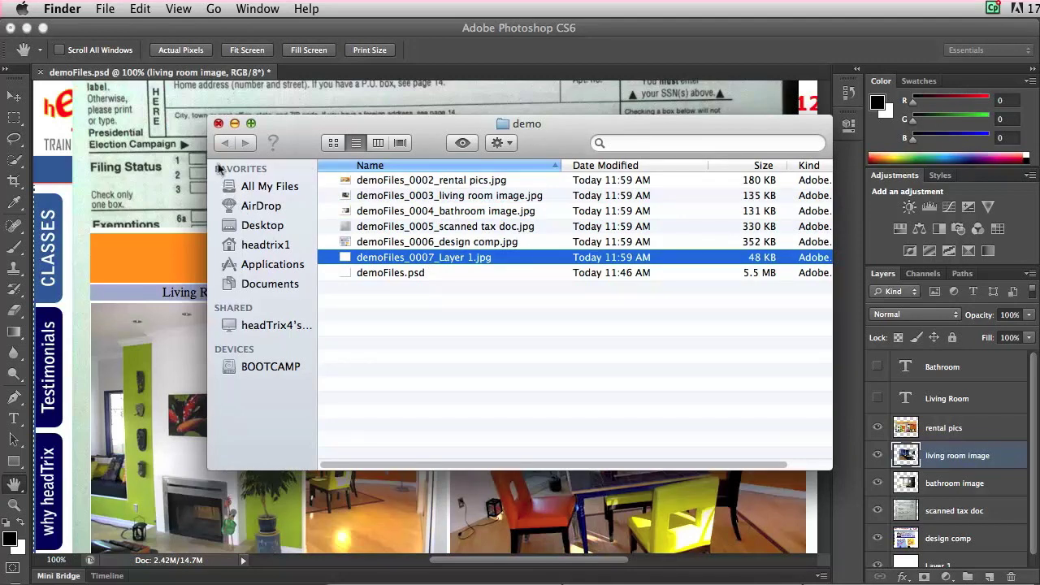
click(216, 122)
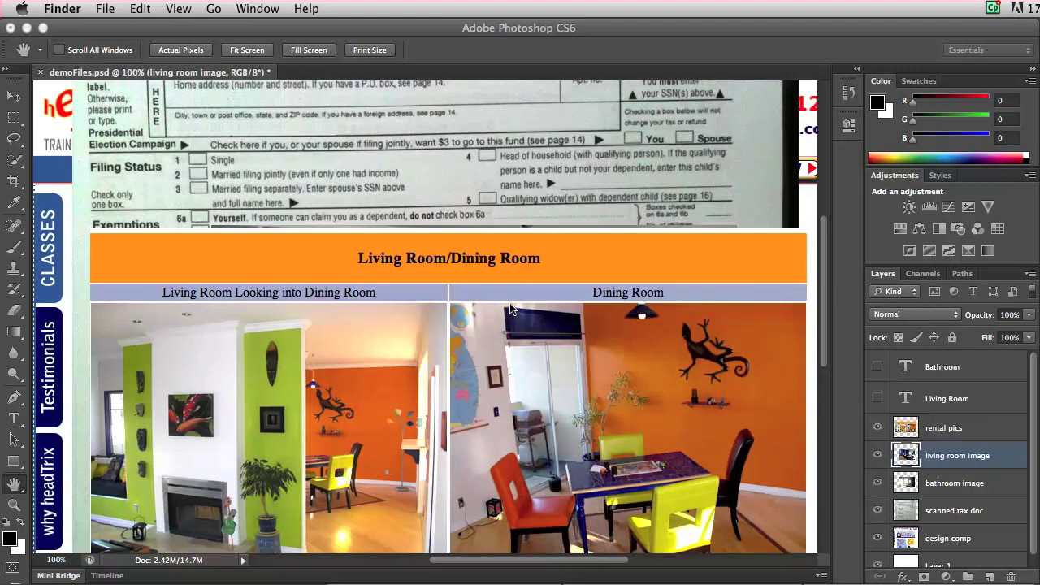
click(165, 115)
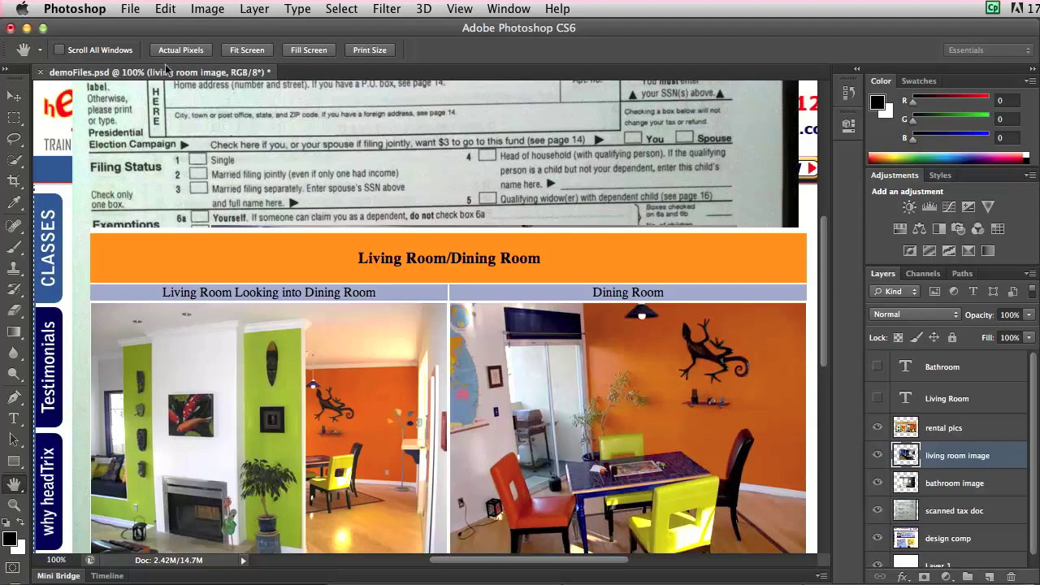
Step: Start a PDF Presentation using the five demoFiles JPGs, rental pics through design comp, as sources
click(132, 9)
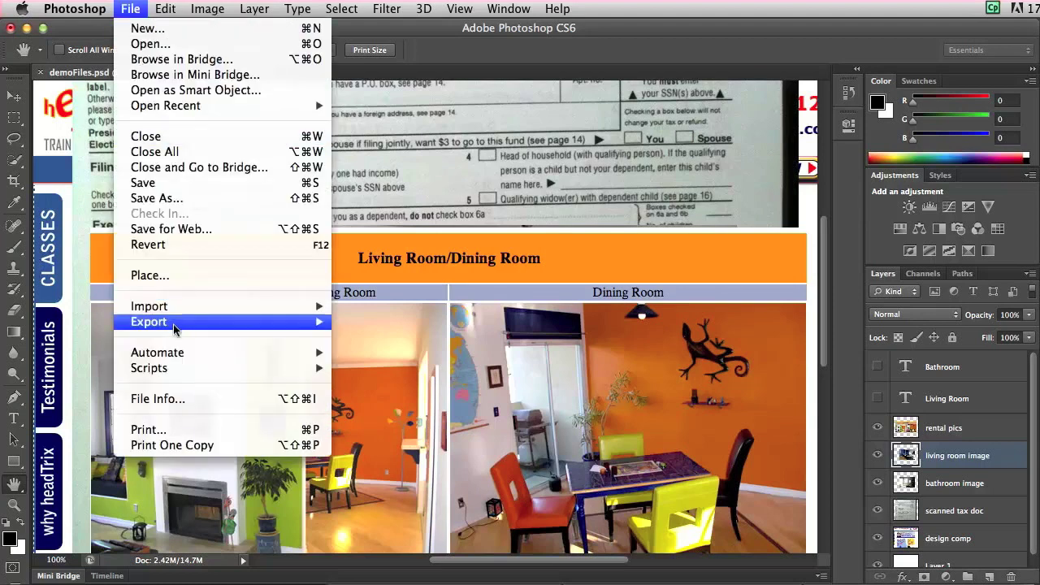
mouse_move(170, 350)
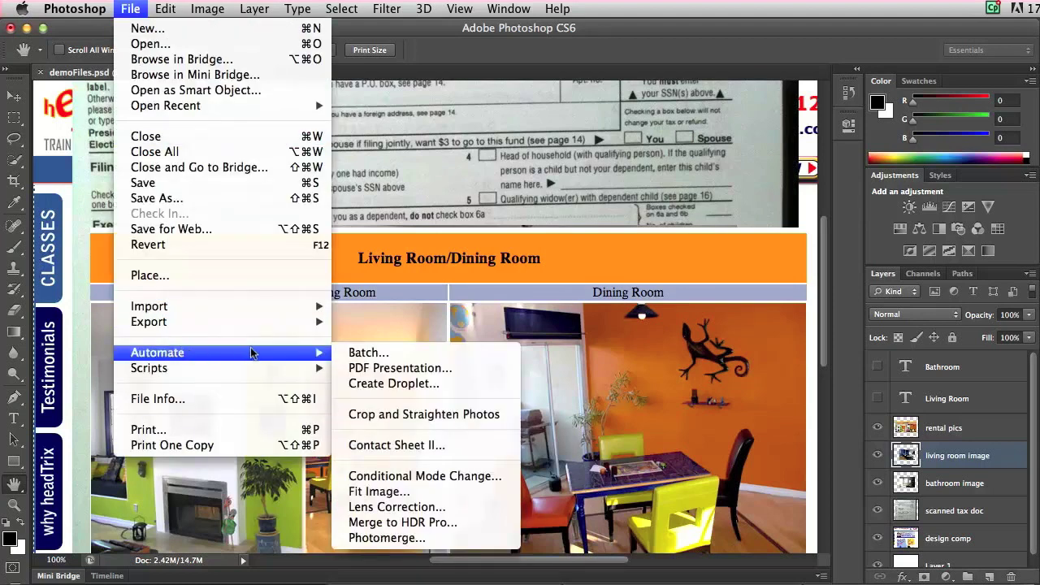
click(365, 371)
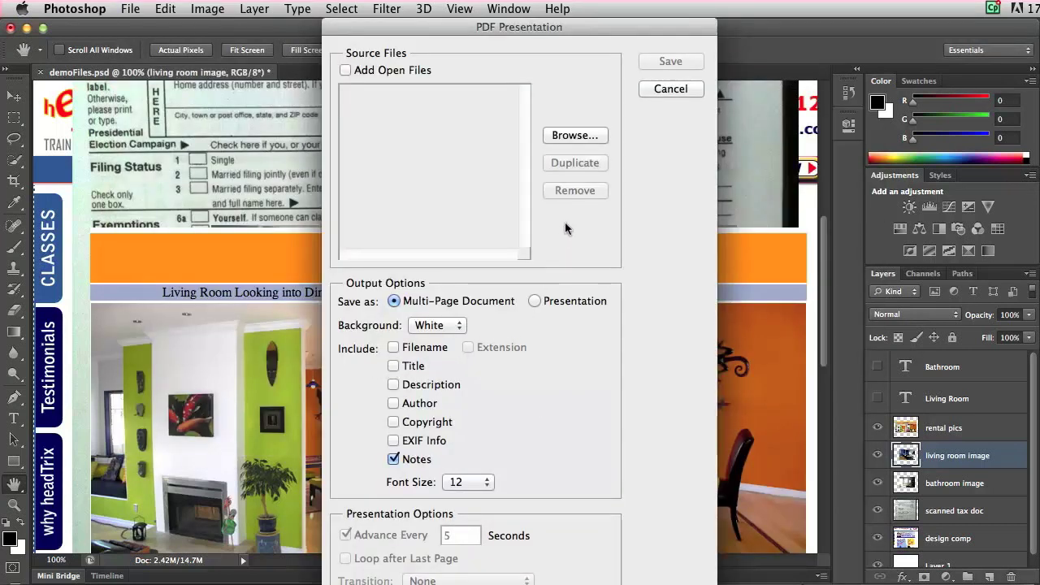
click(575, 136)
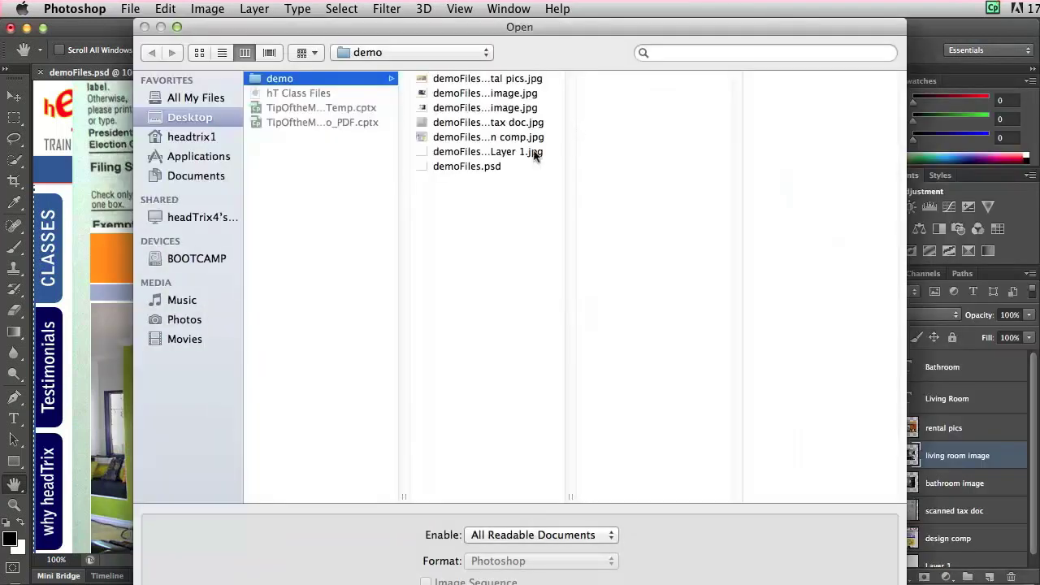
click(438, 79)
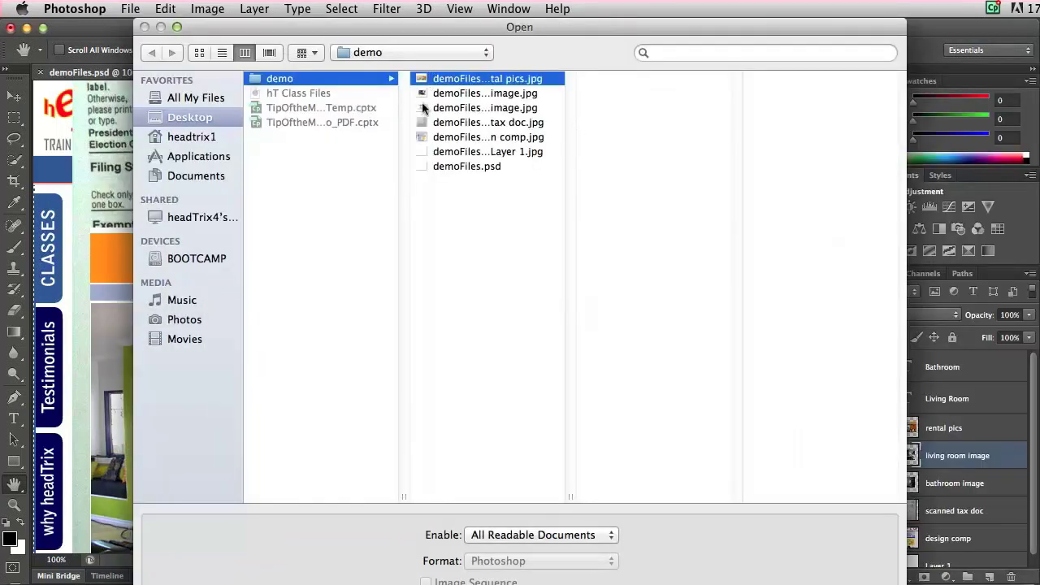
shift+click(422, 95)
shift+click(423, 134)
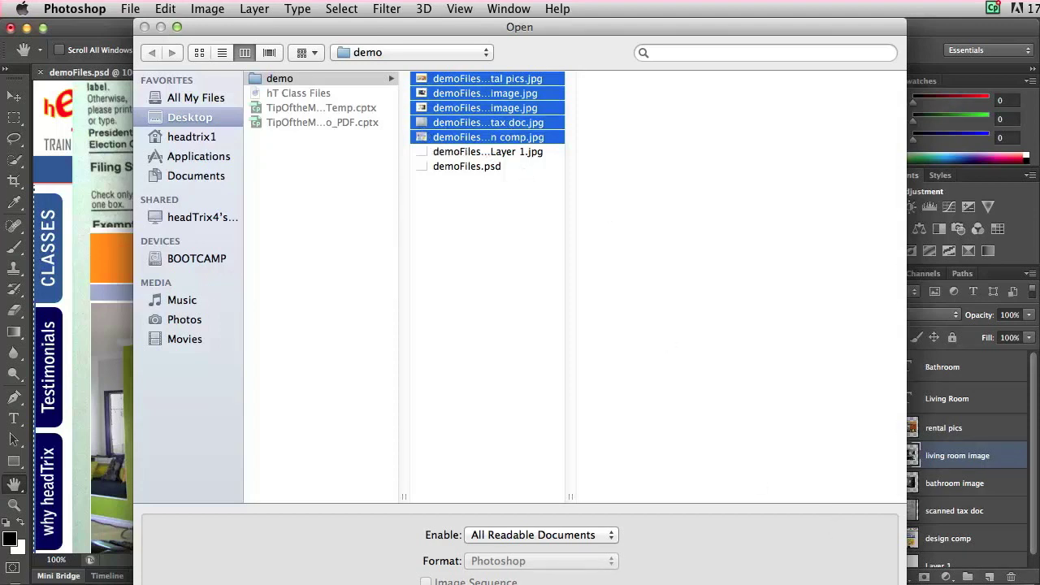
key(Return)
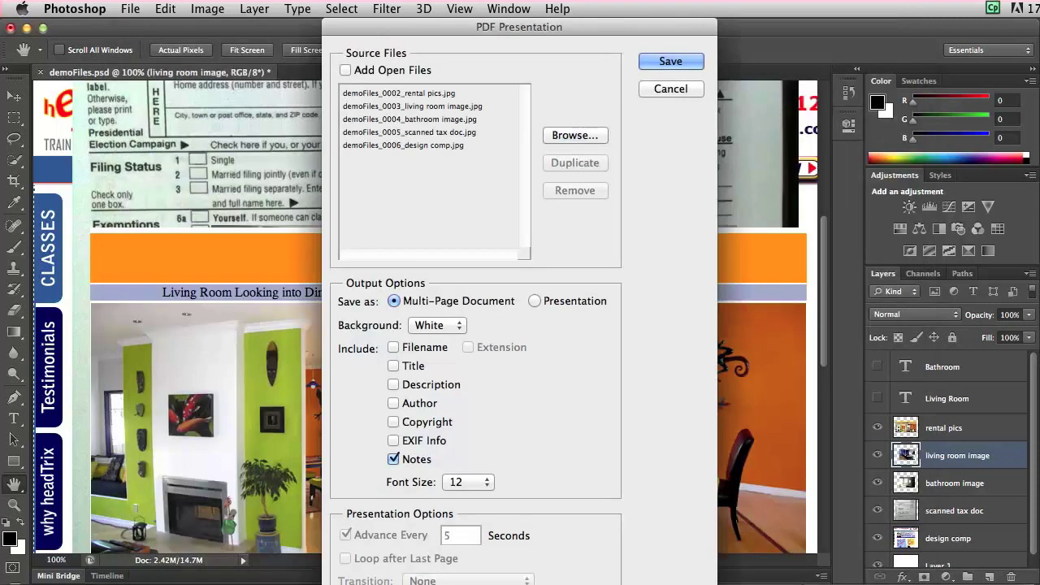
Step: Keep Multi-Page Document output and begin saving the PDF to the Desktop's demo folder
drag(390, 94, 390, 118)
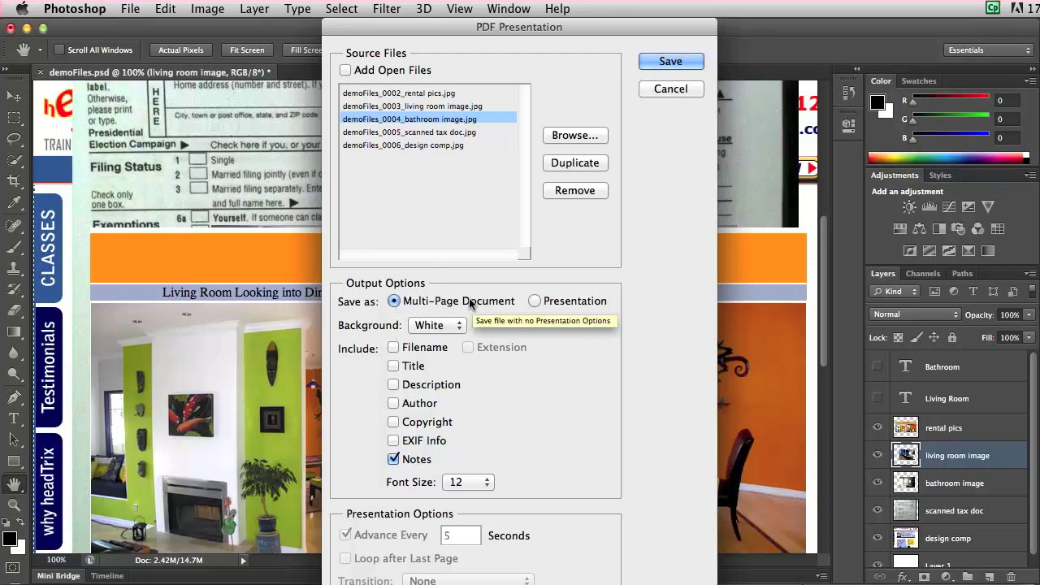
click(533, 301)
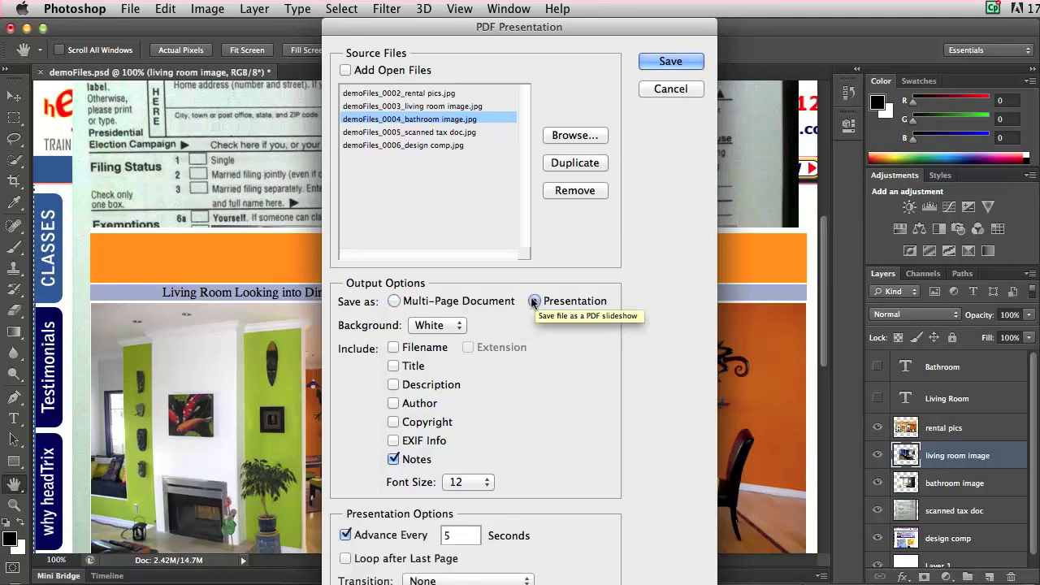
click(394, 301)
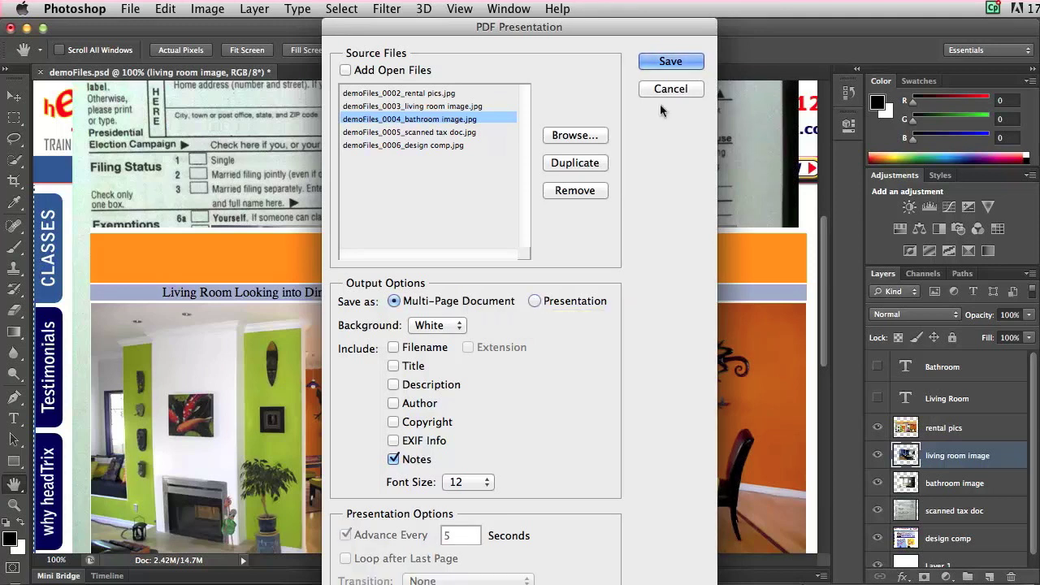
click(671, 62)
click(265, 146)
click(372, 140)
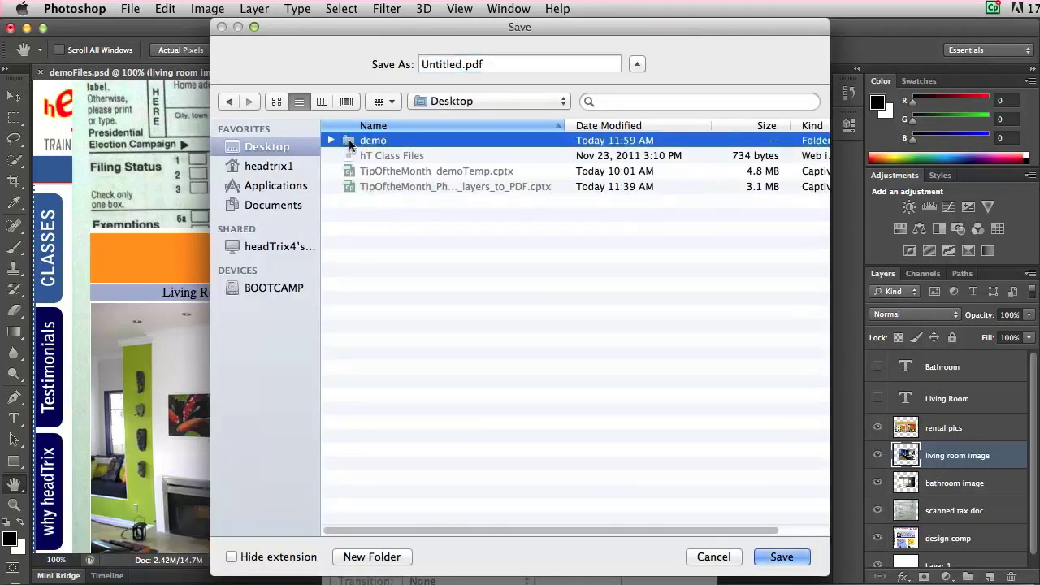
Step: Save the PDF as demo.pdf in the demo folder with View PDF After Saving enabled
double_click(457, 61)
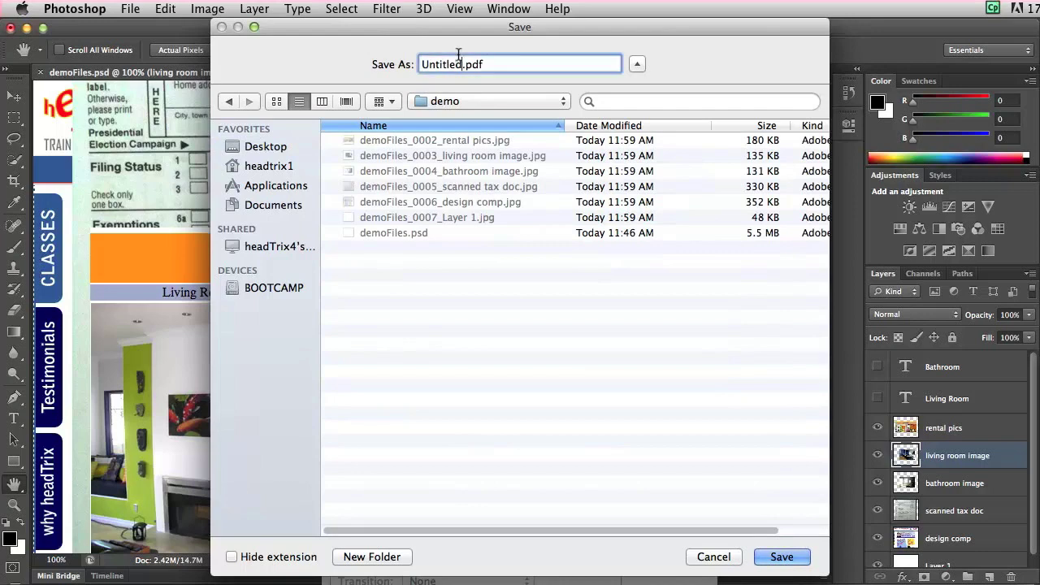
text(demo)
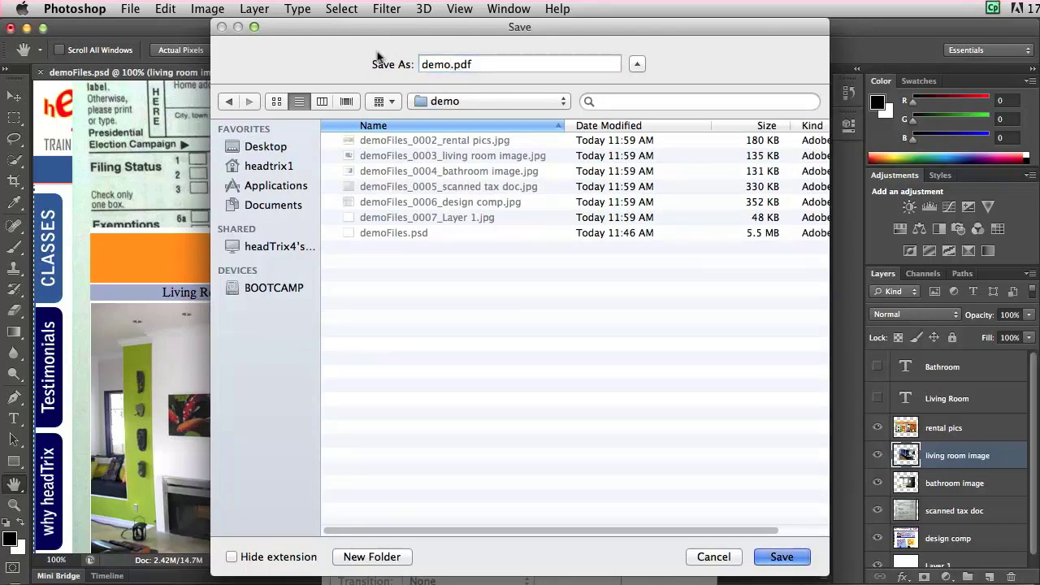
key(Return)
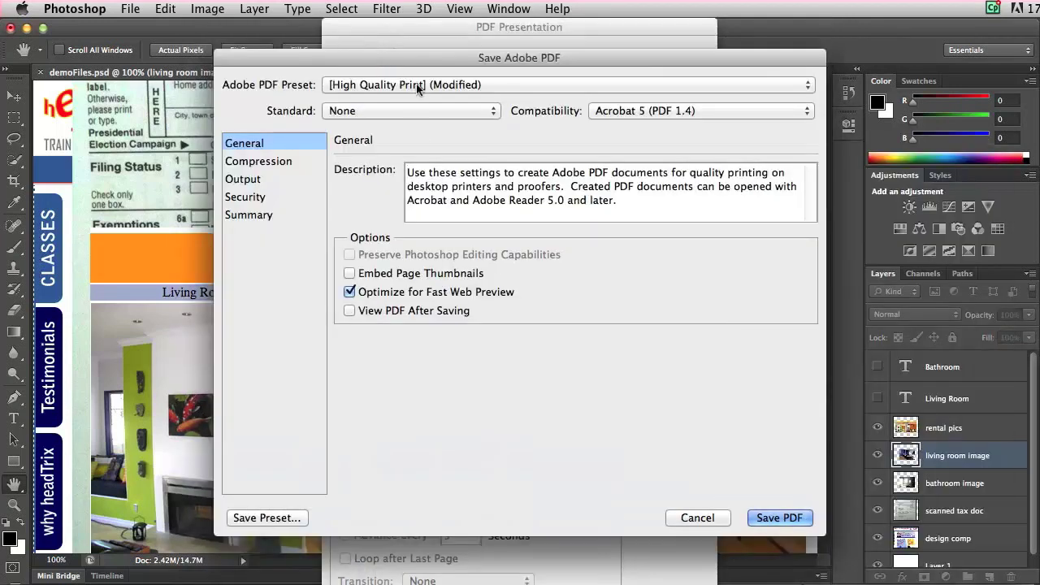
click(351, 310)
click(764, 517)
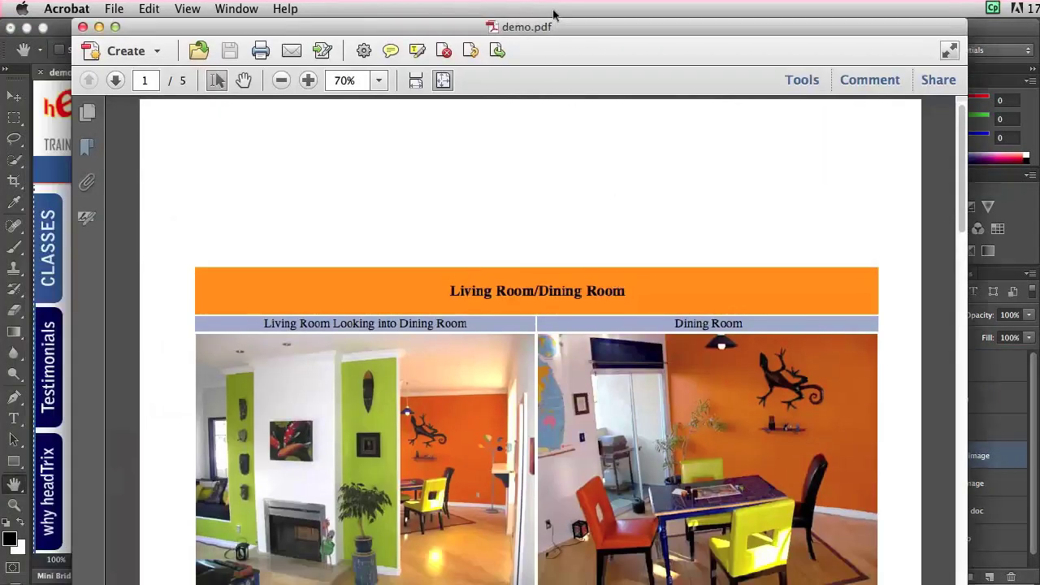
Step: Move to page 2 of demo.pdf, then close the document and quit Acrobat
drag(569, 25, 563, 24)
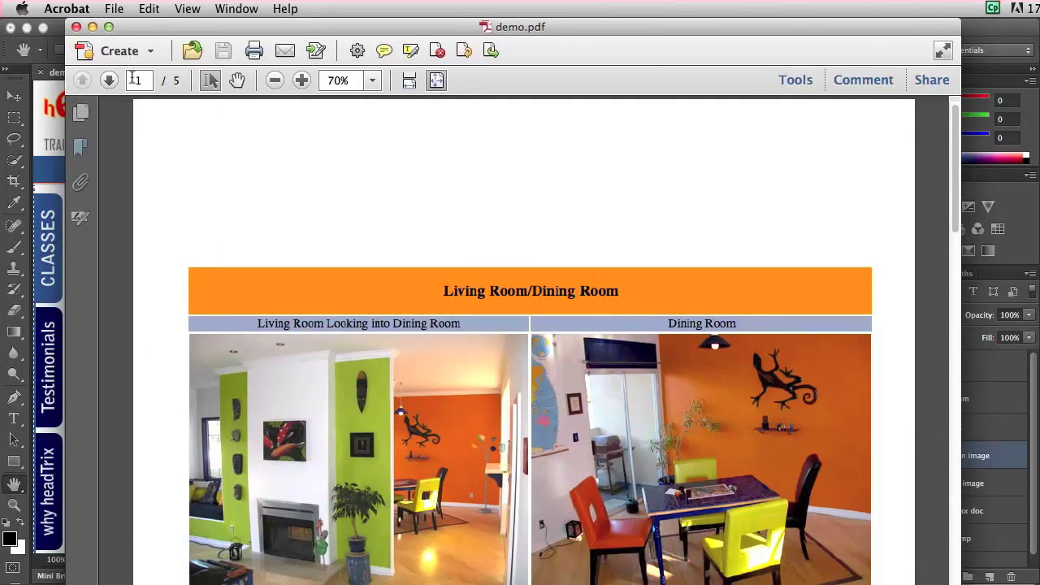
key(Right)
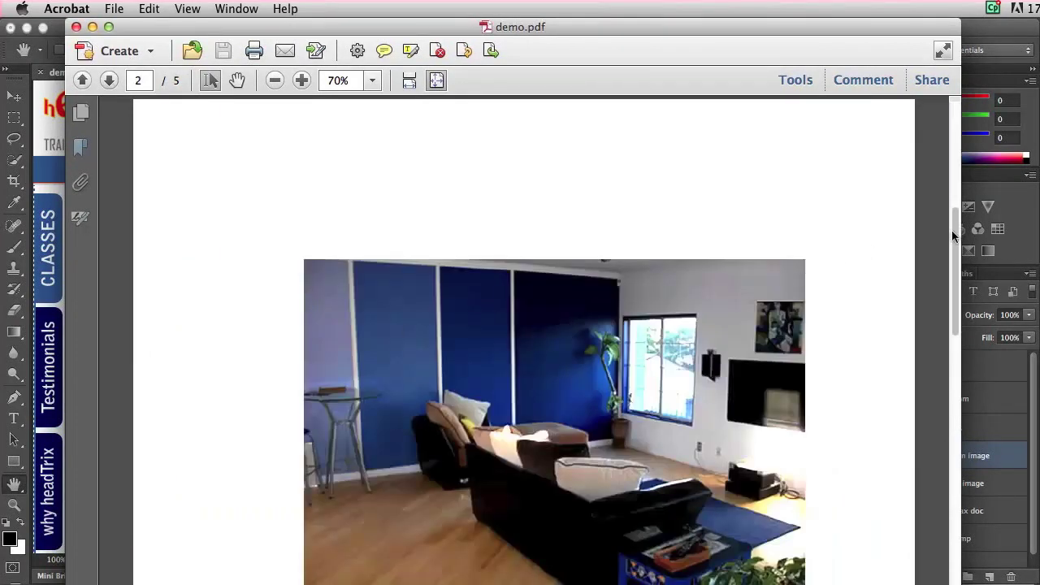
key(super+w)
key(super+q)
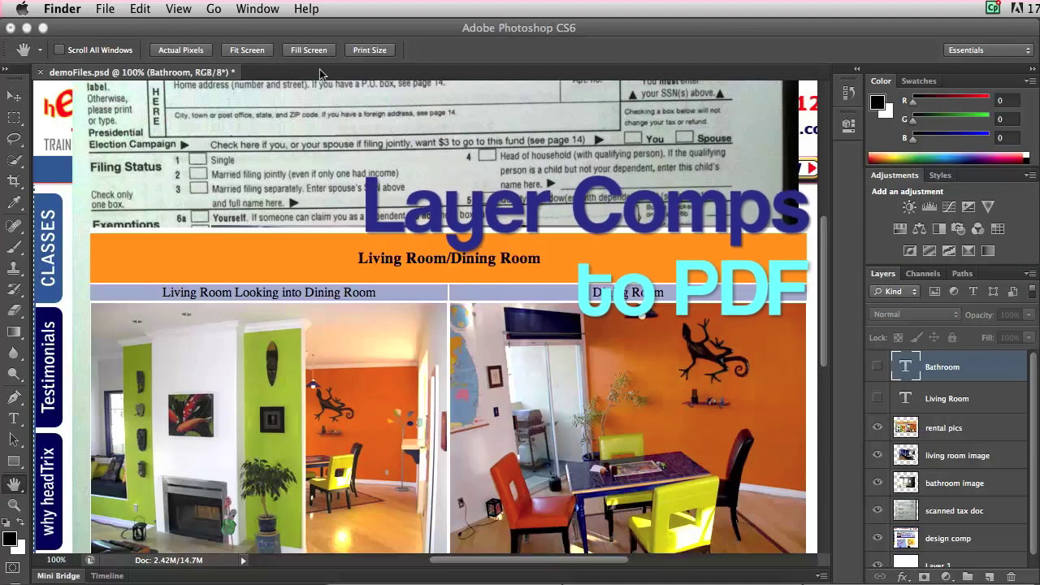
Step: Return to Photoshop and display a taller Layer Comps panel from the Window menu
click(315, 30)
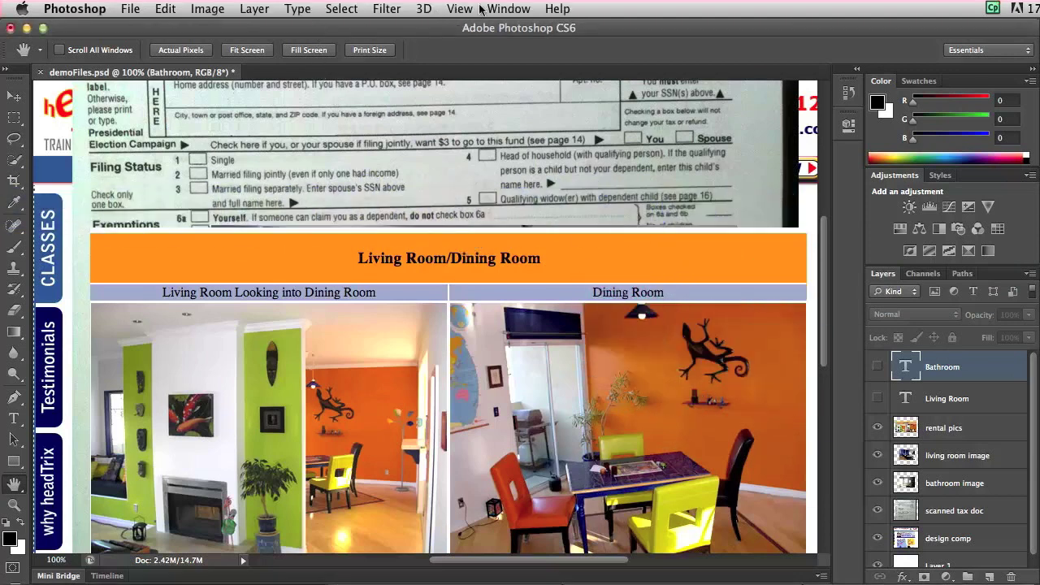
click(504, 9)
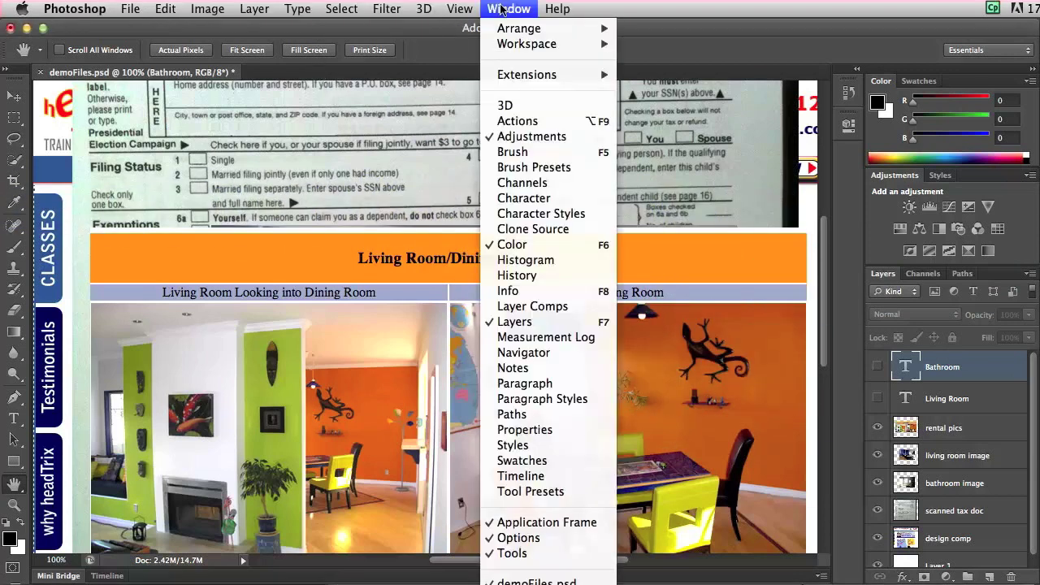
click(532, 306)
drag(821, 231, 821, 318)
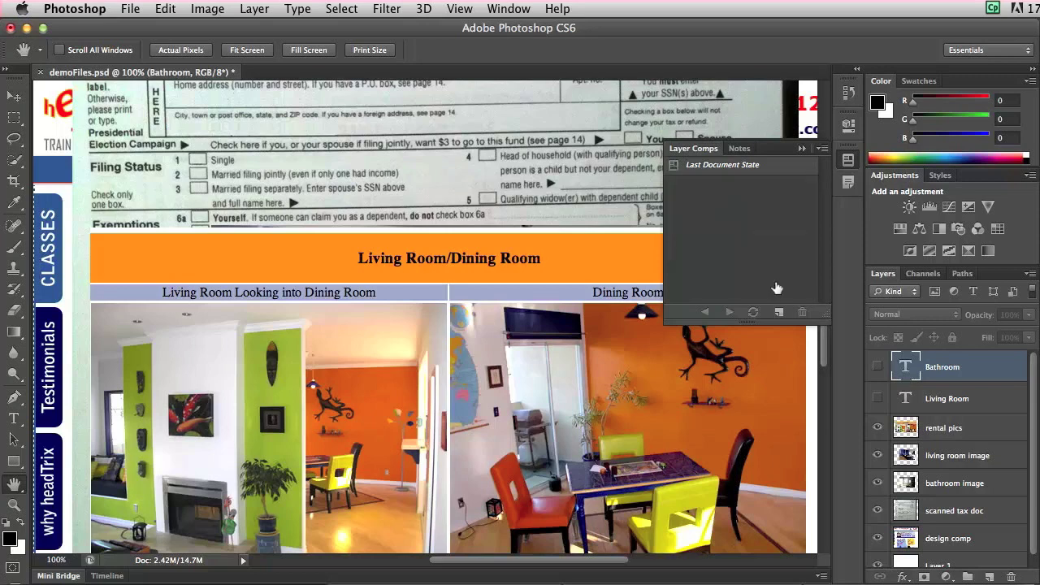
Step: Record Layer Comp 1 with only the Living Room heading and photo visible, then add Layer Comp 2
click(778, 311)
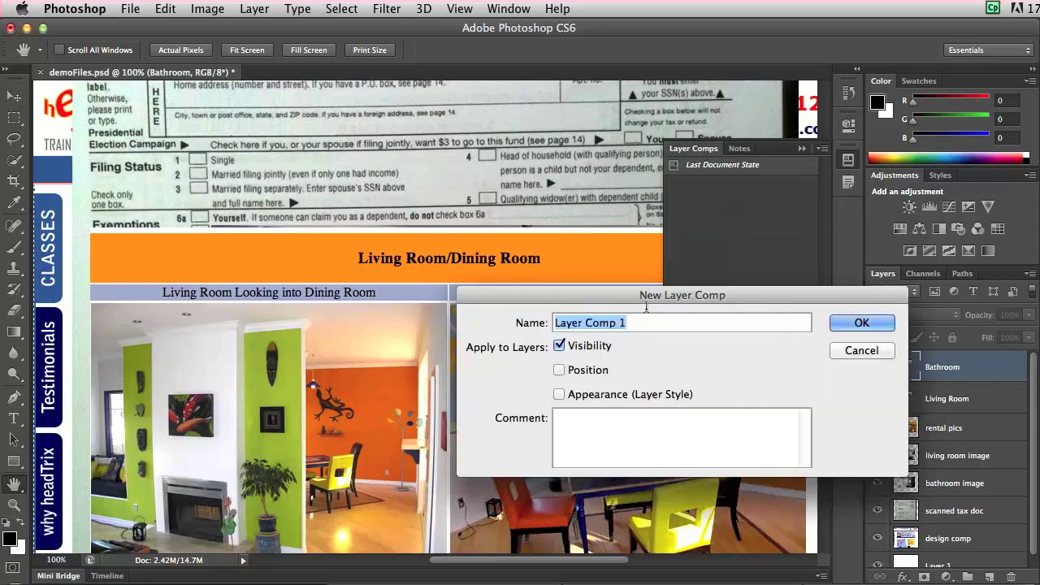
click(835, 320)
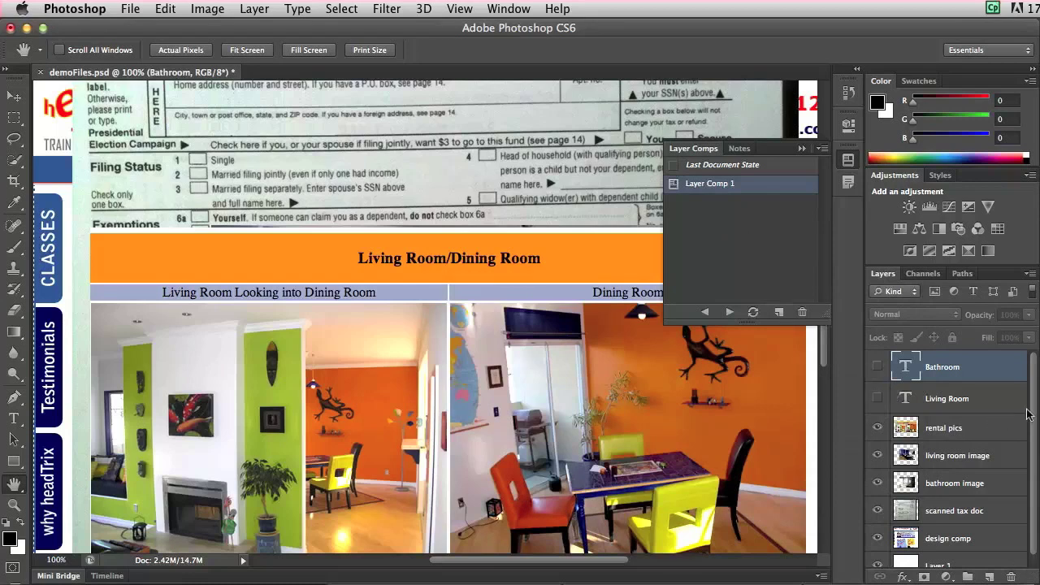
scroll(1029, 416, down, 1)
drag(877, 520, 872, 424)
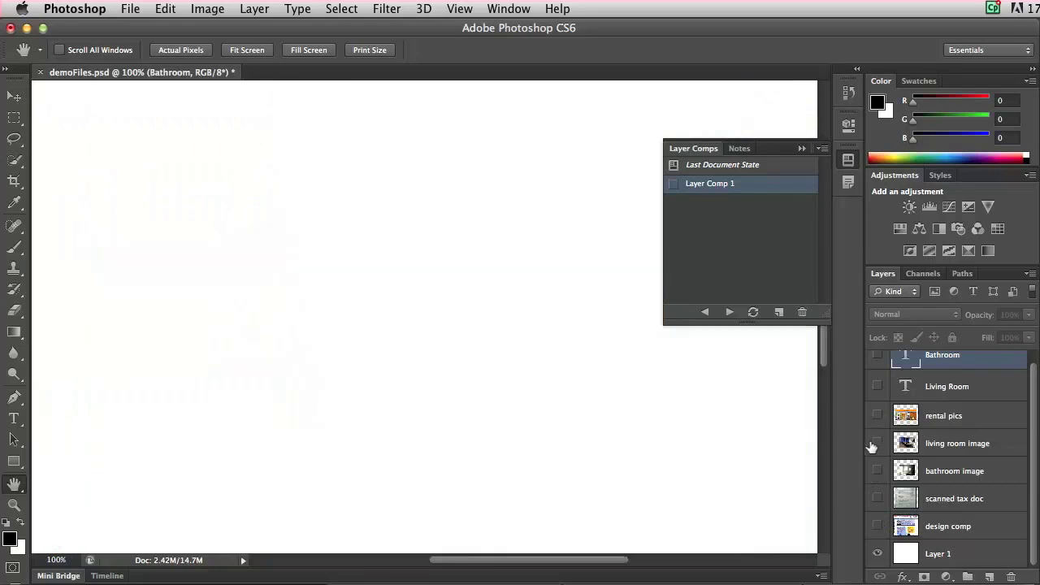
click(877, 443)
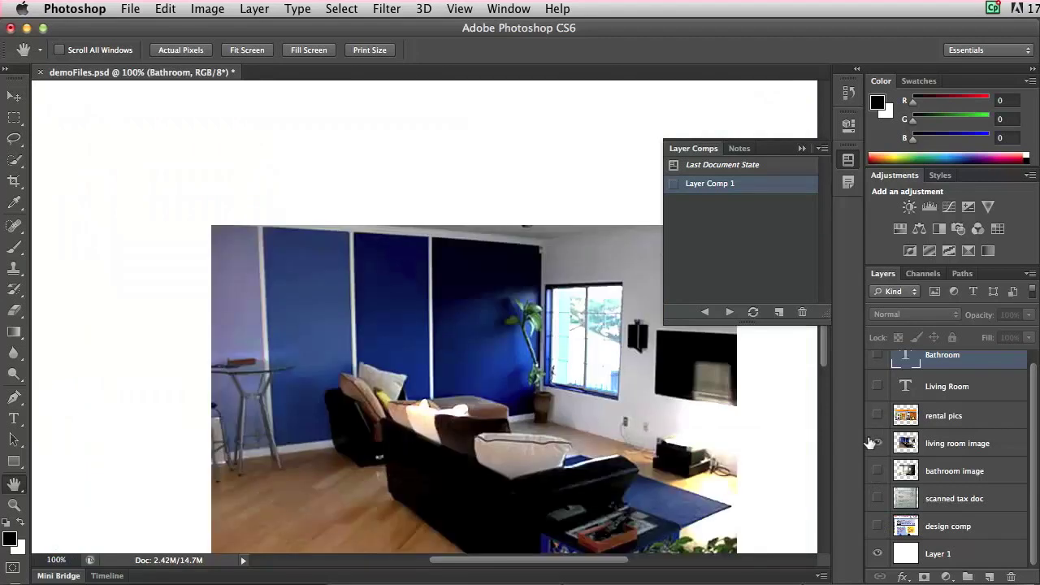
click(877, 386)
click(751, 312)
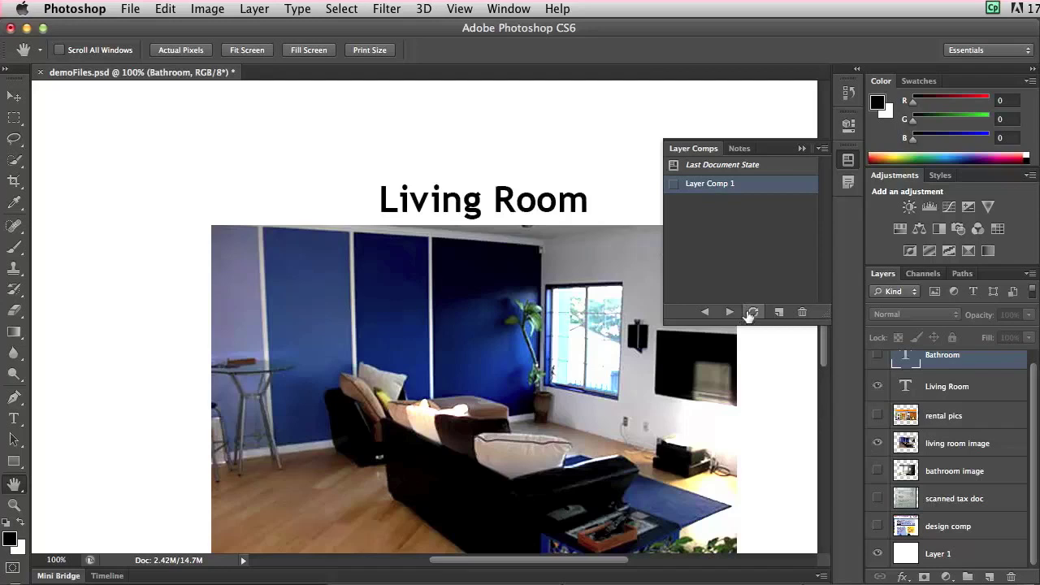
click(750, 312)
click(779, 311)
click(850, 322)
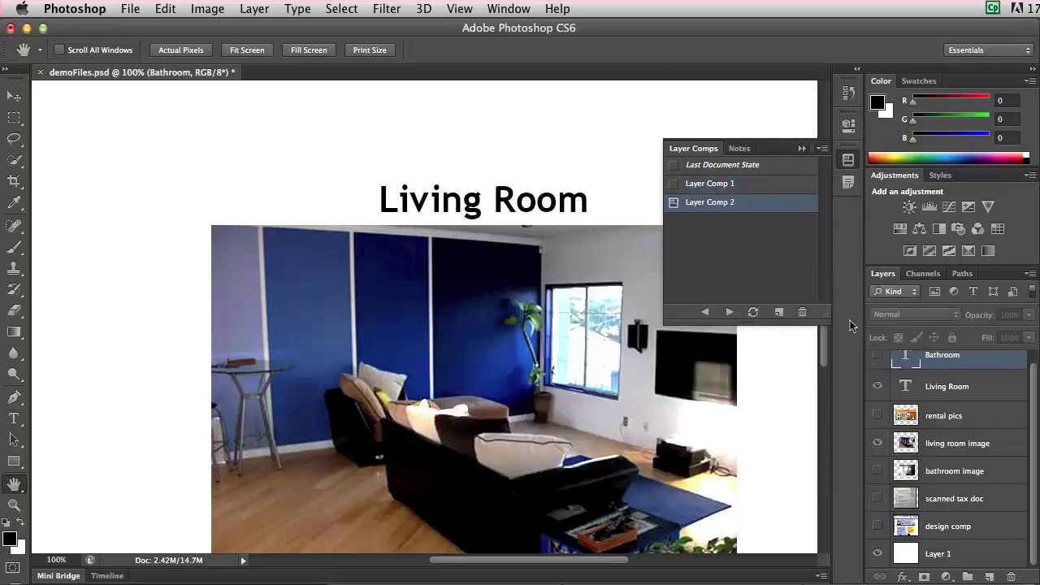
Step: Update Layer Comp 2 to show only the Bathroom title and bathroom photo
click(876, 385)
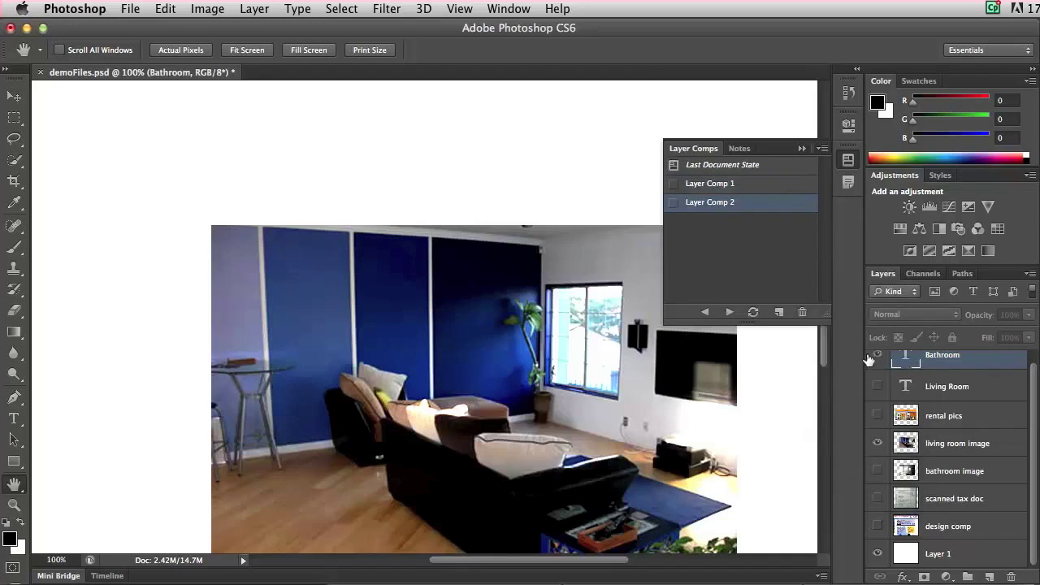
click(876, 355)
click(877, 443)
click(877, 470)
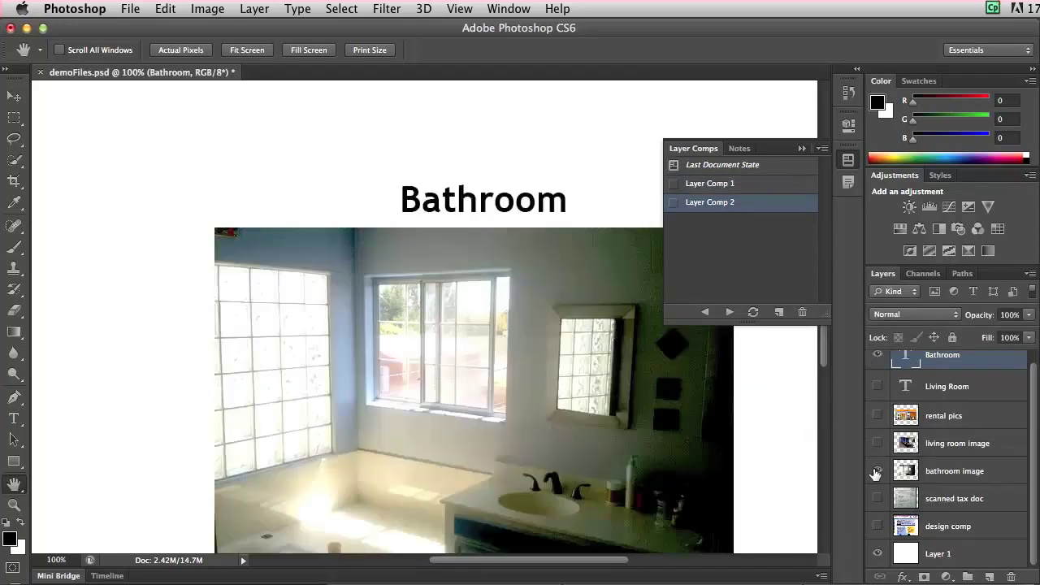
click(752, 314)
Step: Add Layer Comp 3 and switch visibility to show the design comp web page
click(778, 312)
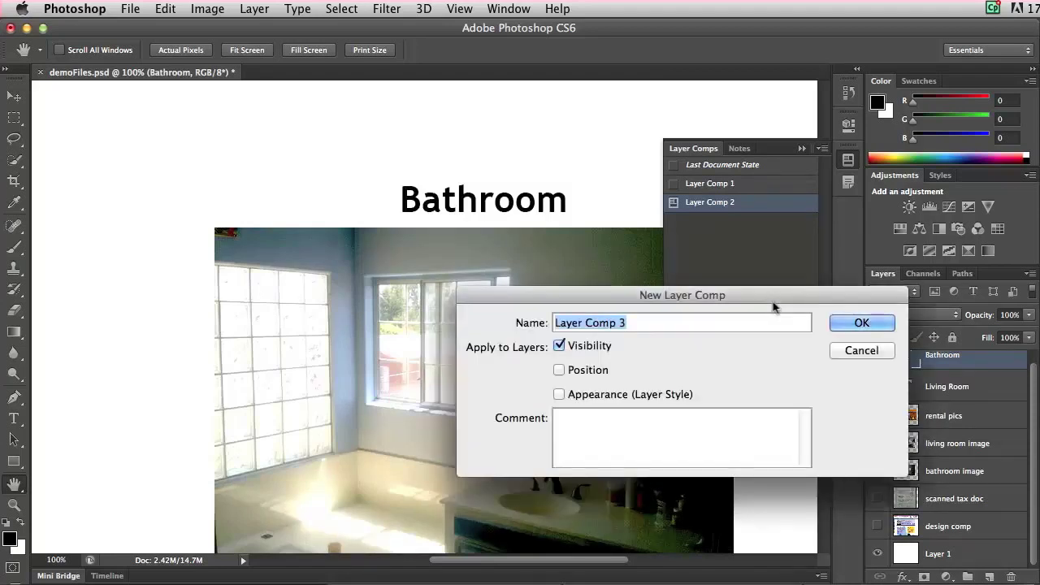
click(859, 323)
click(876, 471)
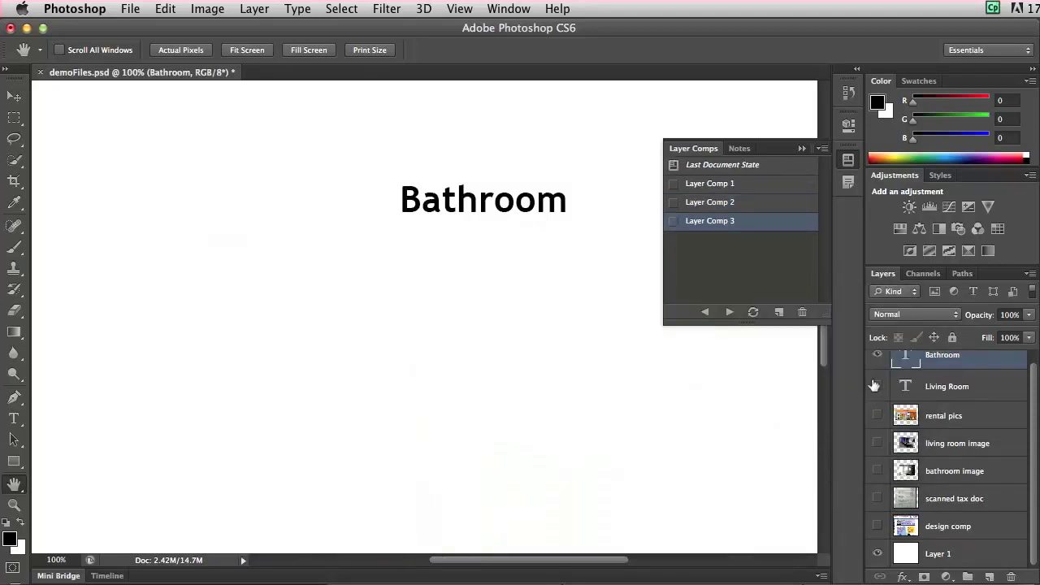
click(876, 355)
click(877, 526)
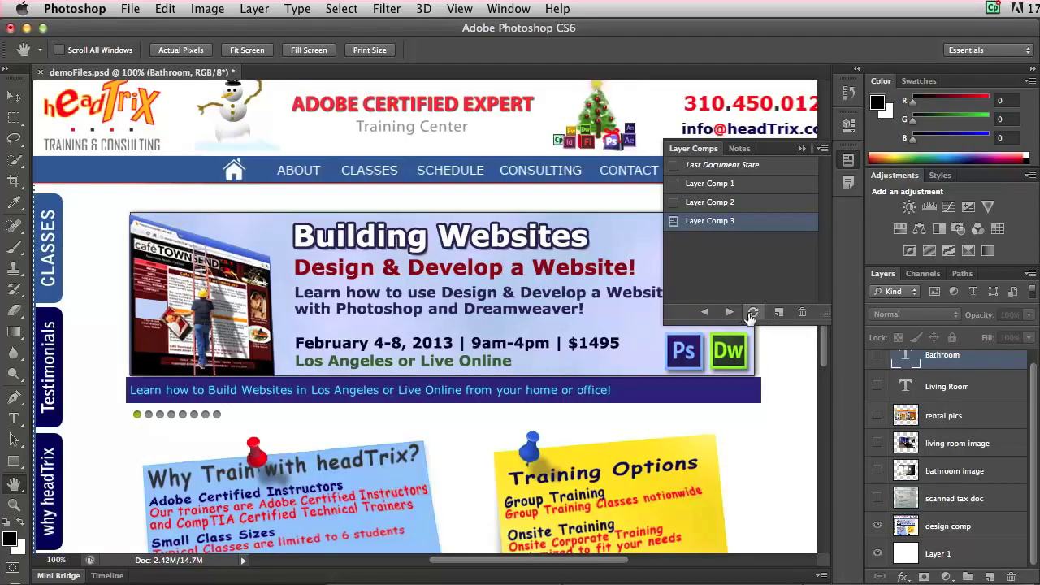
Step: Add Layer Comp 4 and update it to show only the rental pics photos
click(778, 312)
click(841, 316)
click(877, 526)
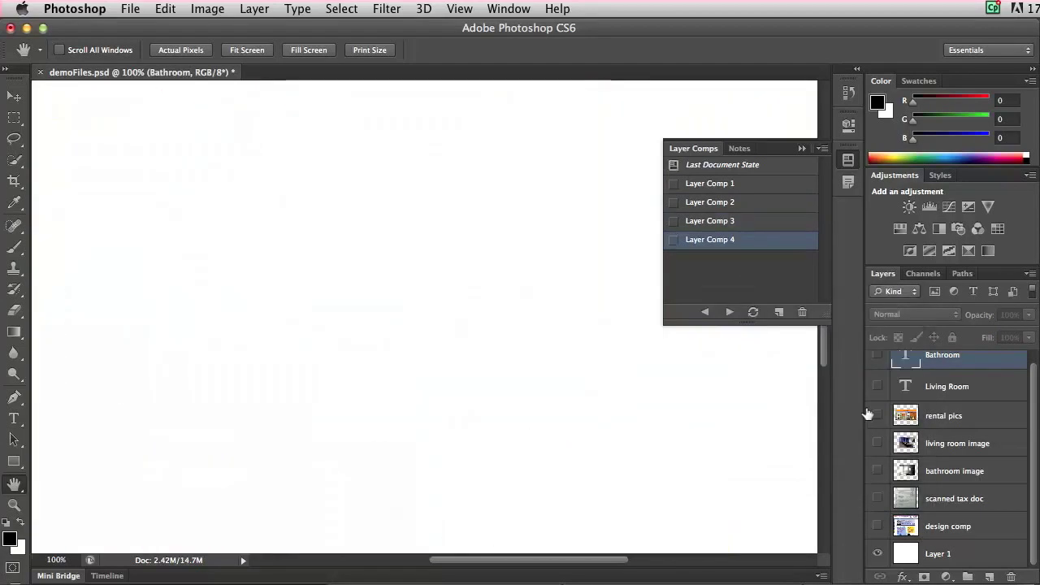
click(877, 415)
click(924, 417)
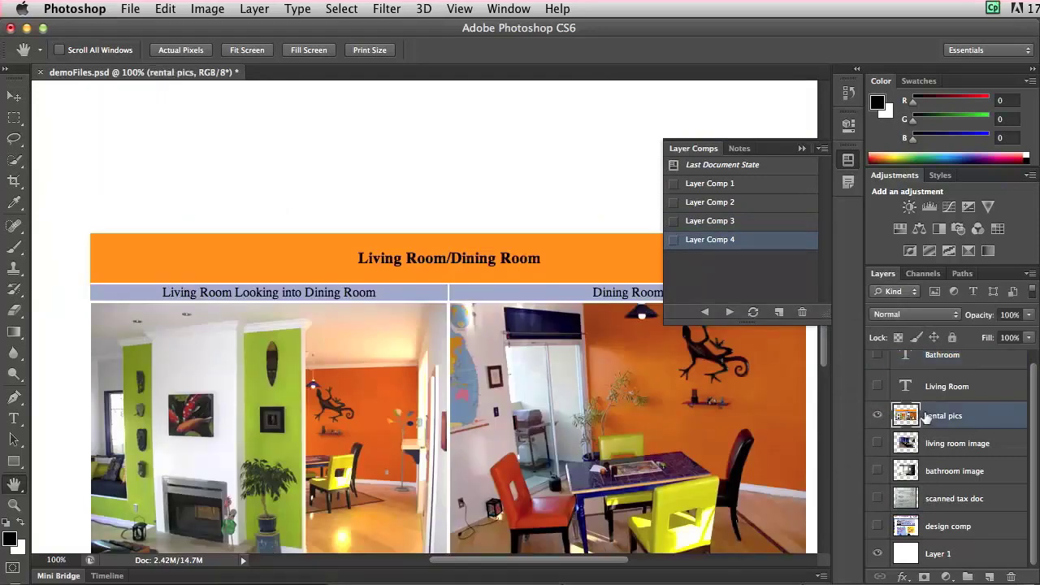
click(752, 312)
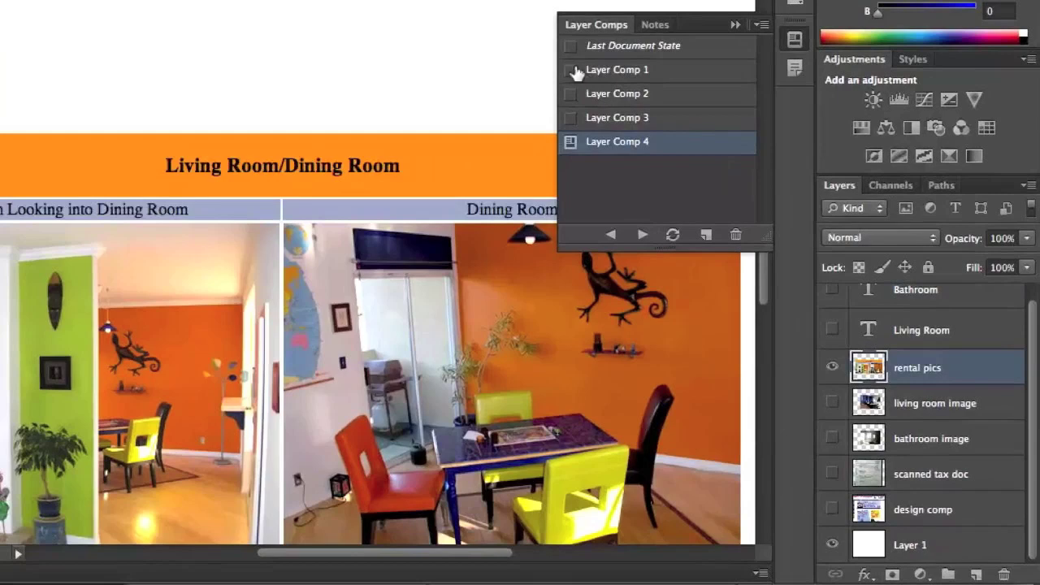
Step: Preview the Living Room, Bathroom, web design and rental photos layer comps in turn
click(570, 70)
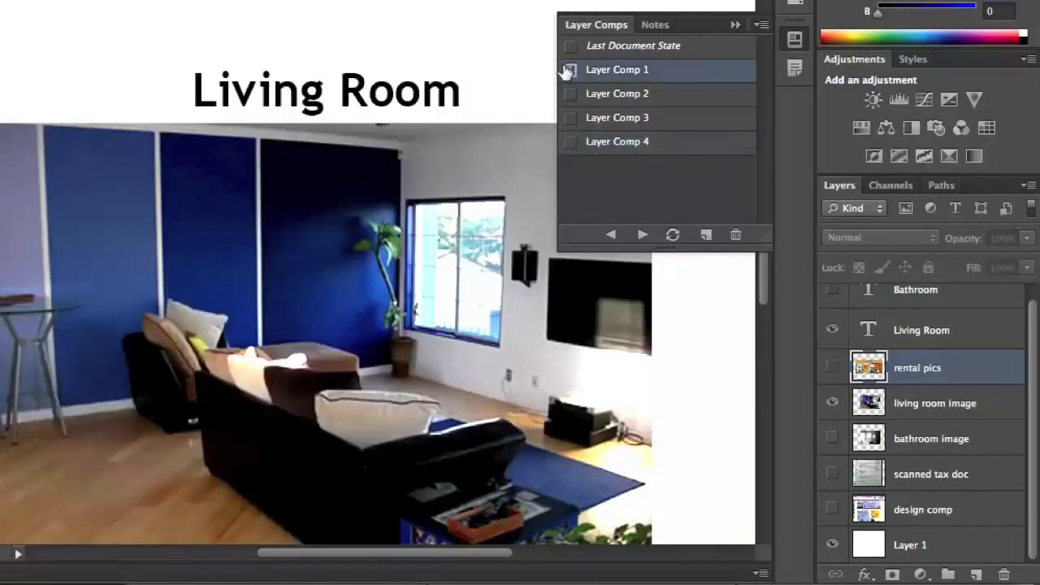
click(570, 94)
click(569, 118)
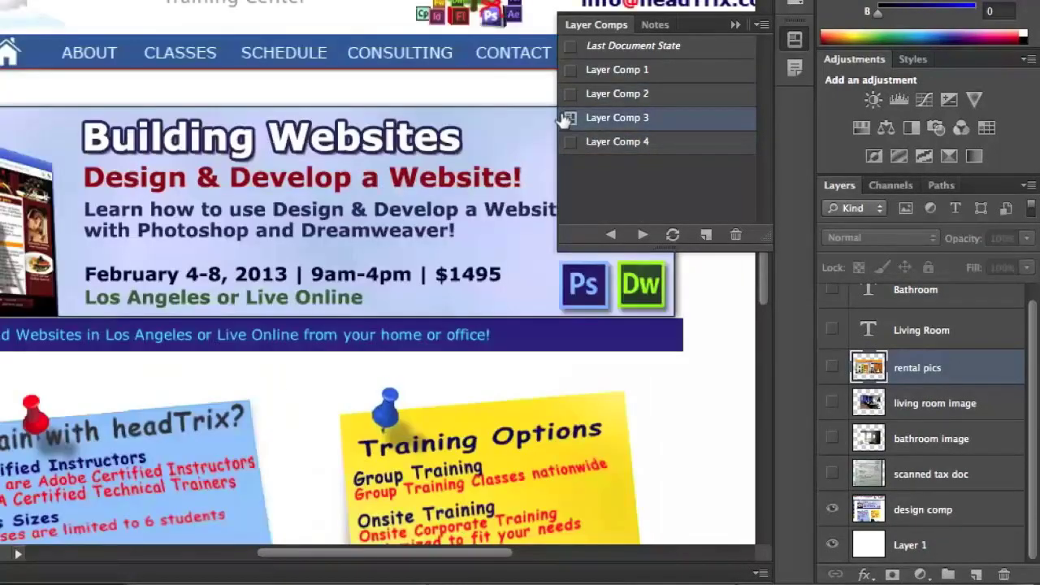
click(570, 142)
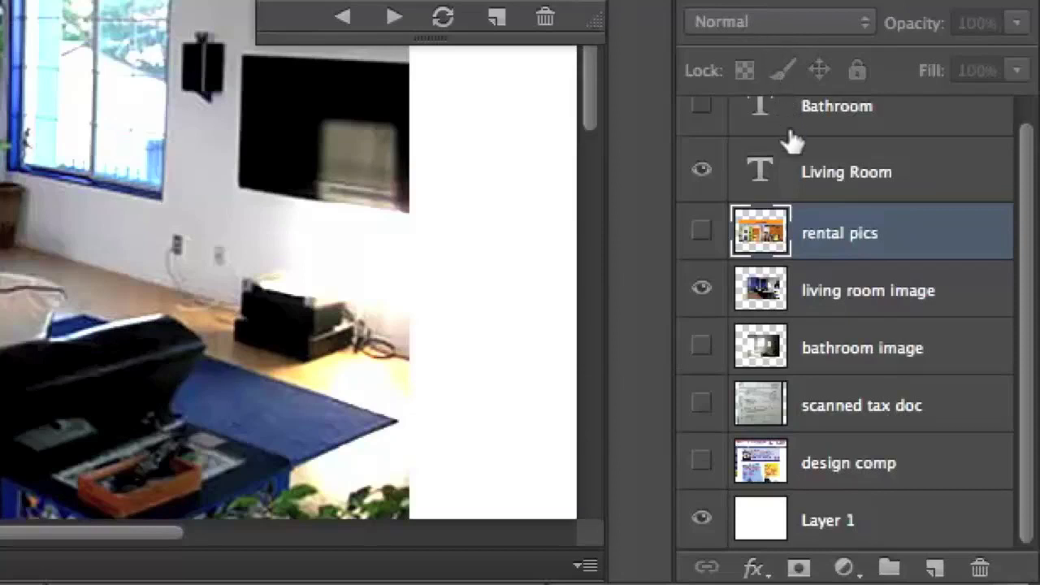
Step: Select the Living Room title layer, the living room image layer and Layer 1
click(792, 173)
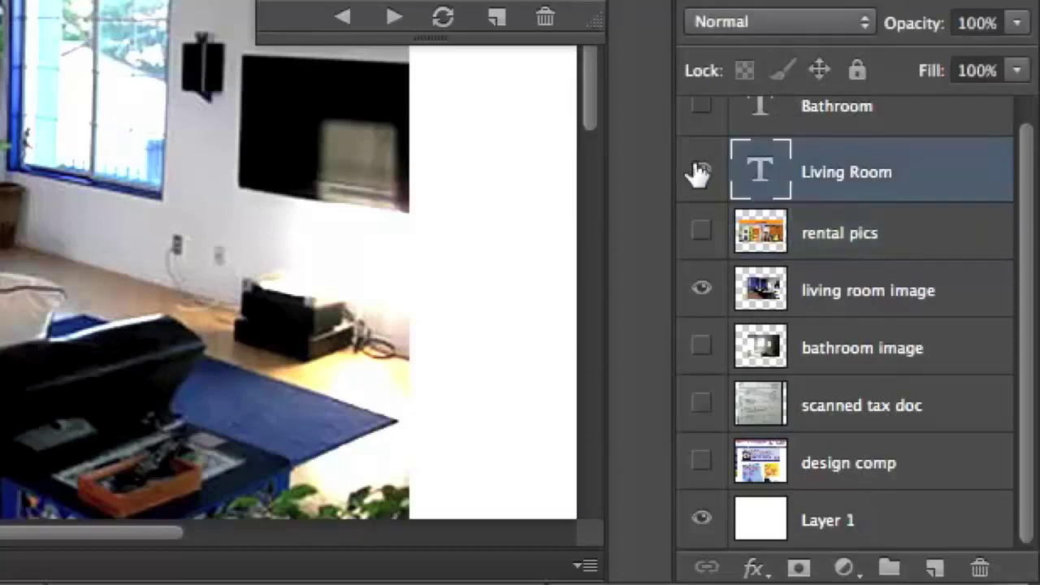
click(825, 296)
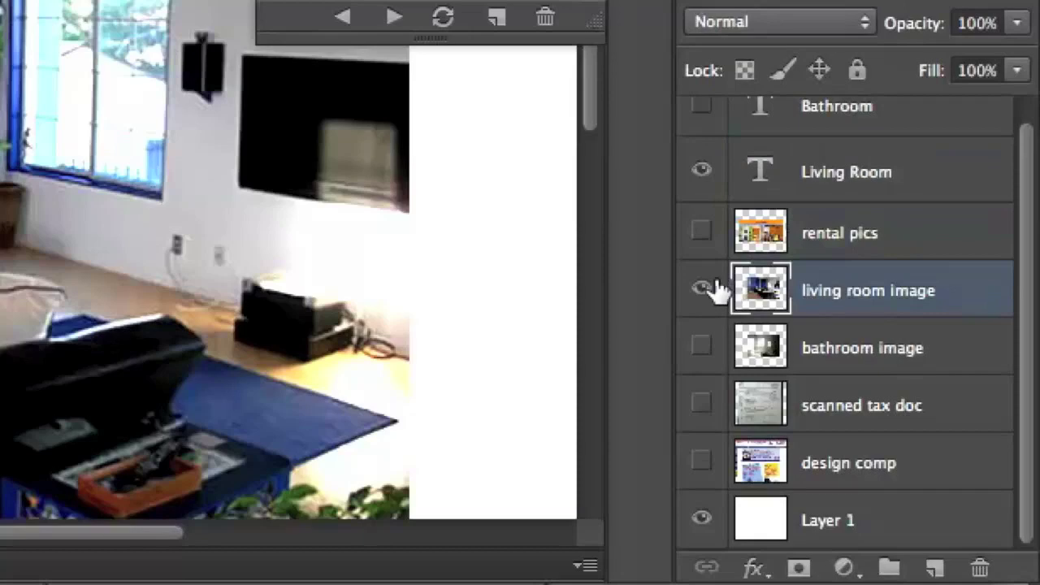
click(764, 524)
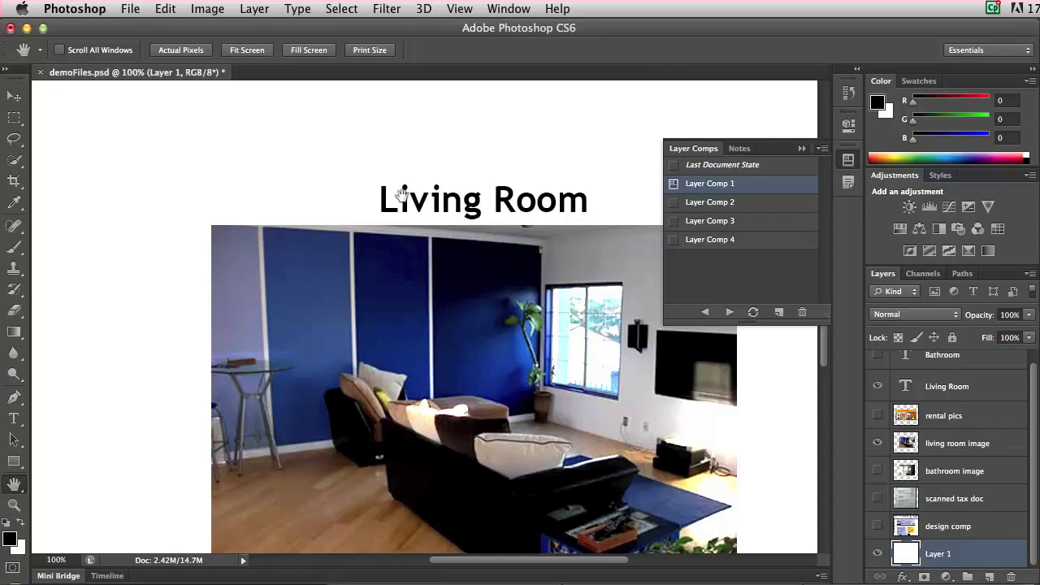
Step: Launch the Layer Comps to PDF script from File > Scripts
click(130, 8)
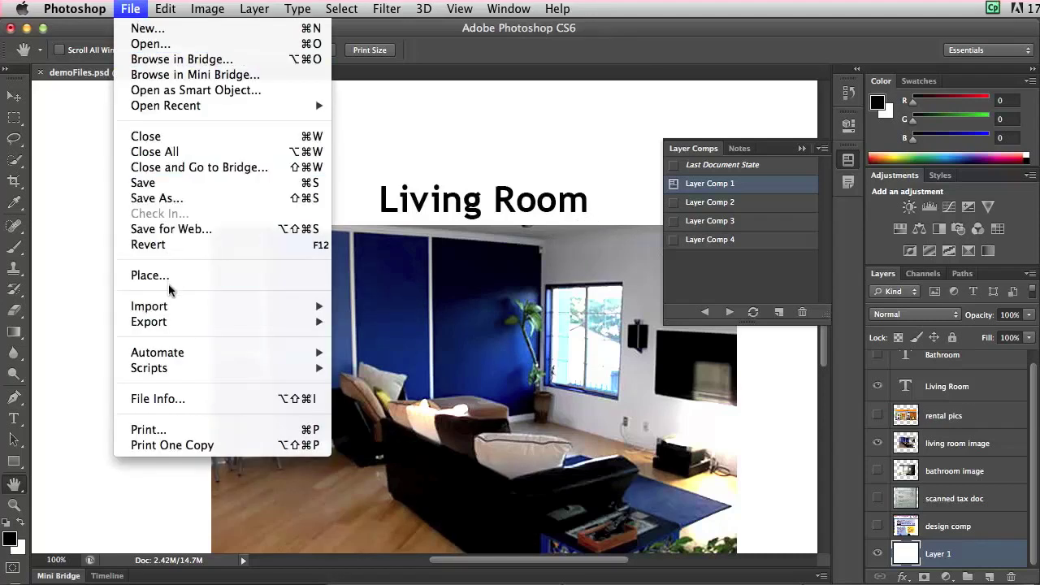
mouse_move(160, 368)
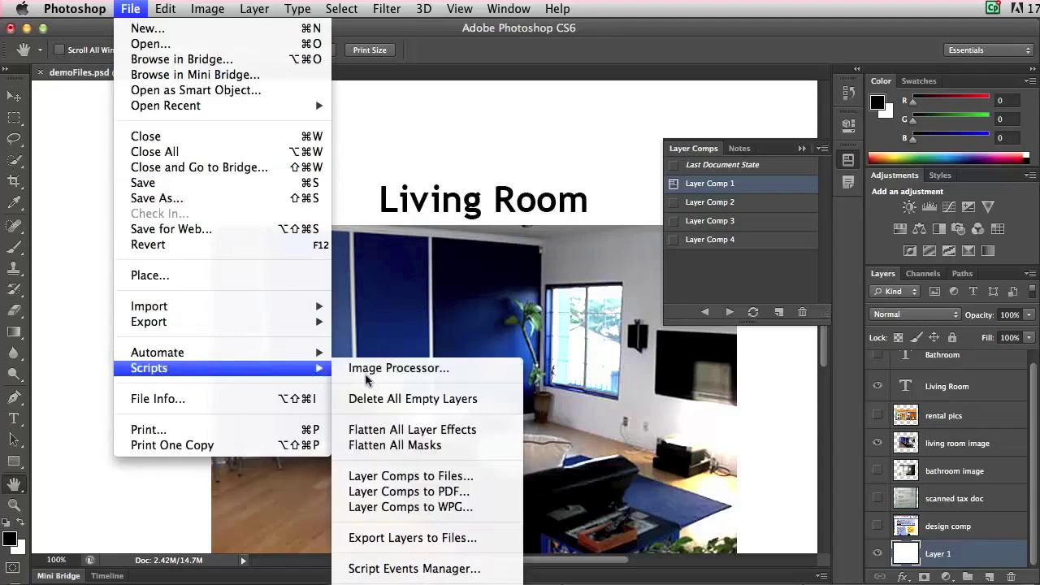
click(370, 491)
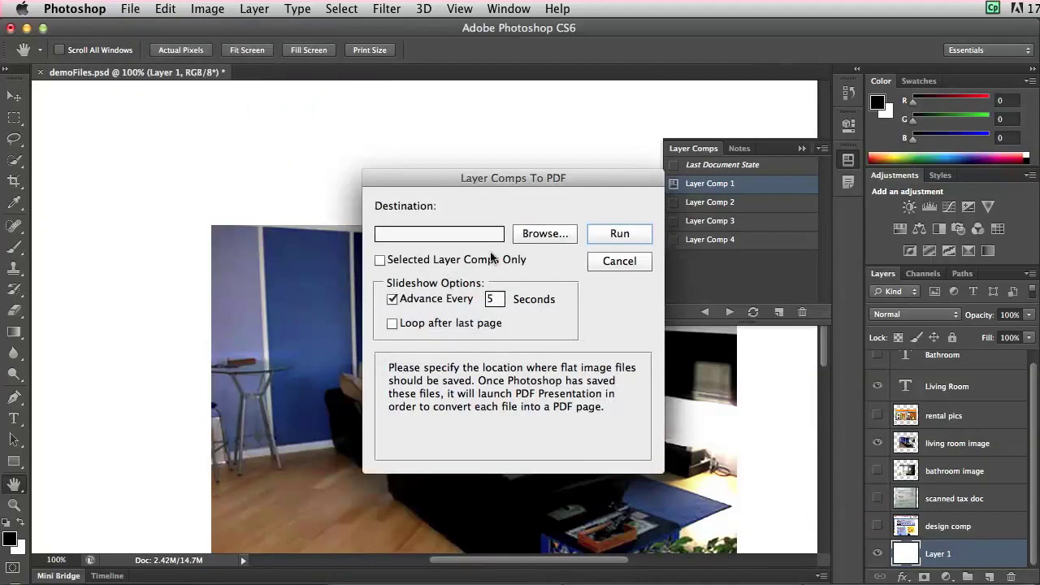
Step: Target demo_Comps in the demo folder and set slides to advance every 2 seconds
click(525, 234)
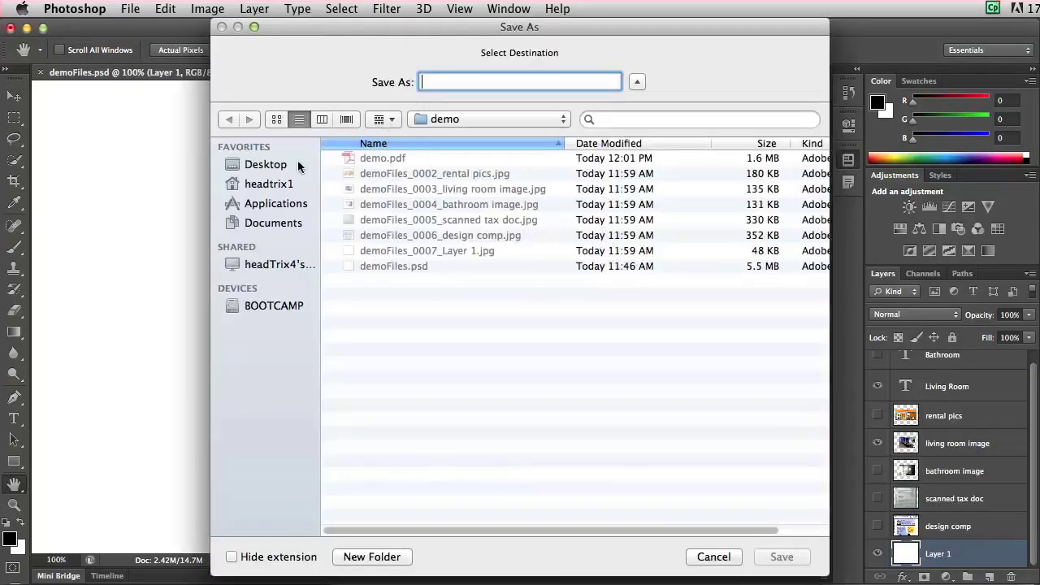
text(demo_Comps)
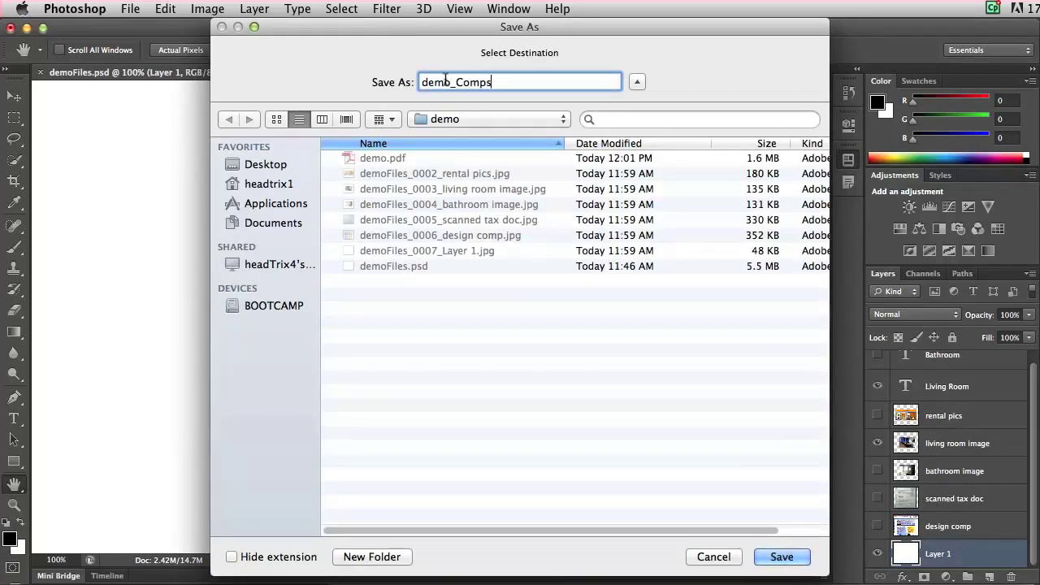
click(772, 557)
double_click(493, 298)
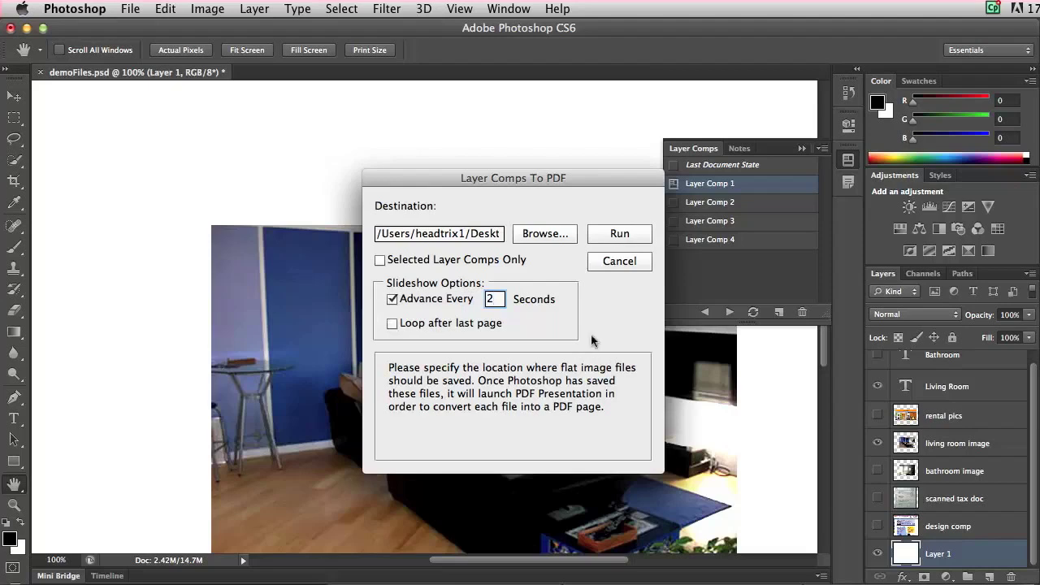
Step: Export the comps to demo_Comps.pdf, then open it from Finder in Acrobat in full screen
click(615, 233)
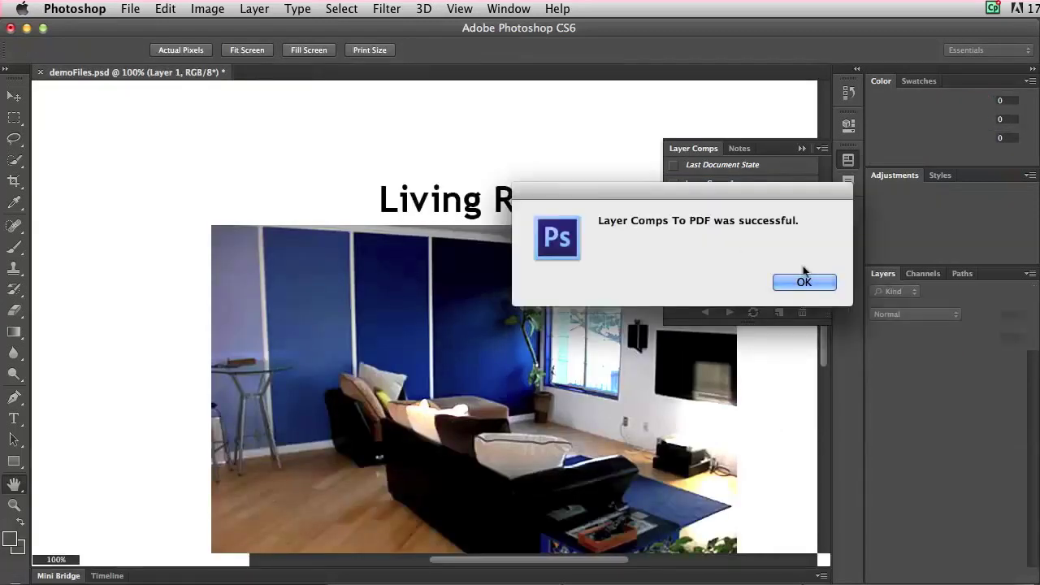
click(803, 282)
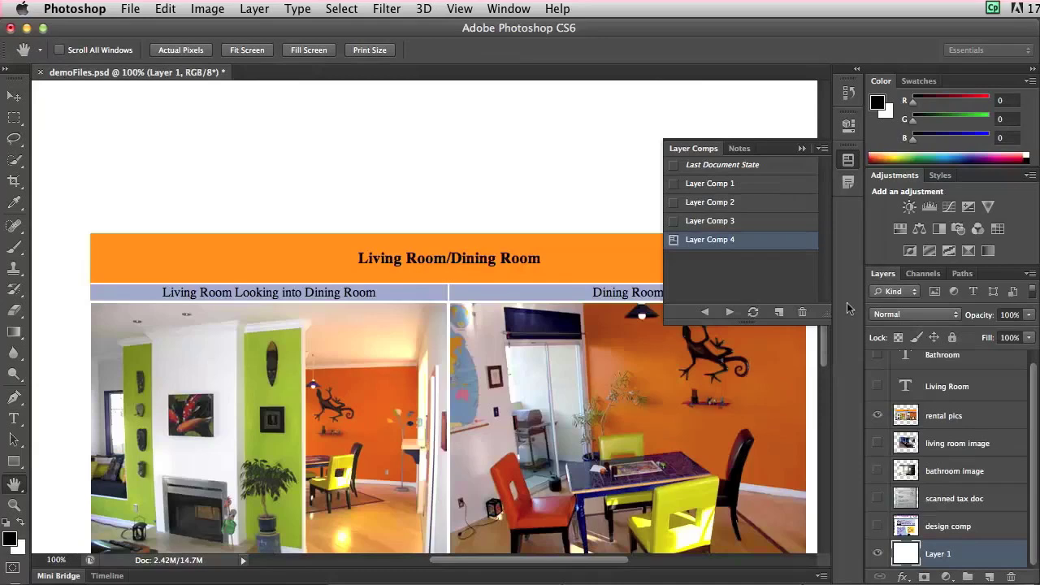
key(super+Tab)
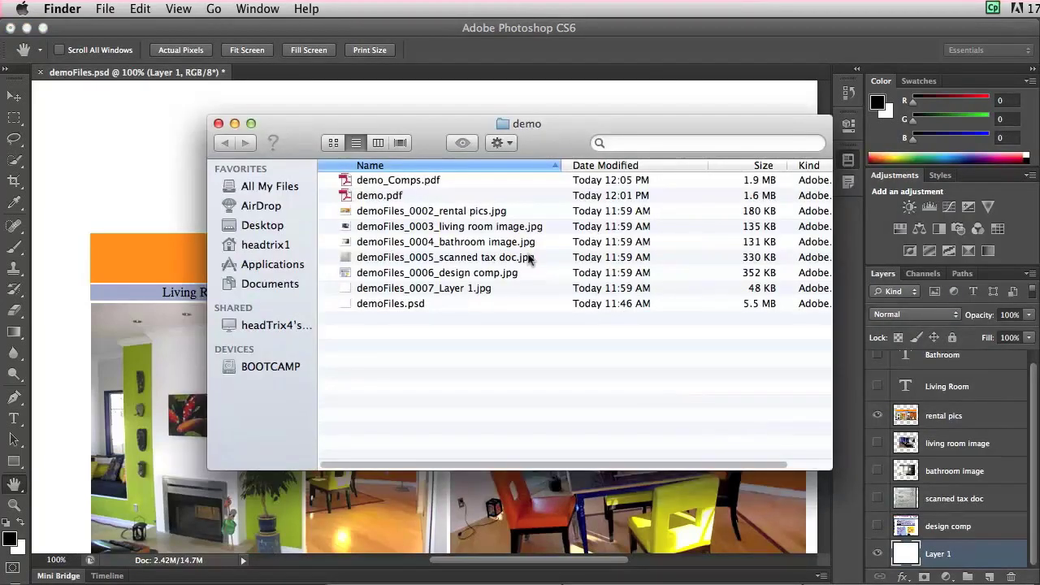
click(347, 180)
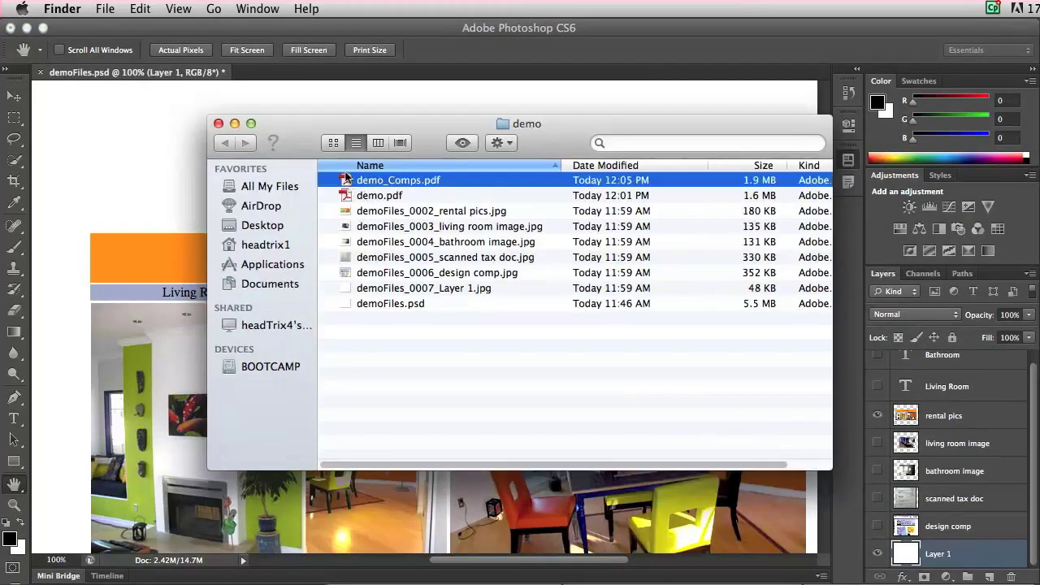
double_click(345, 179)
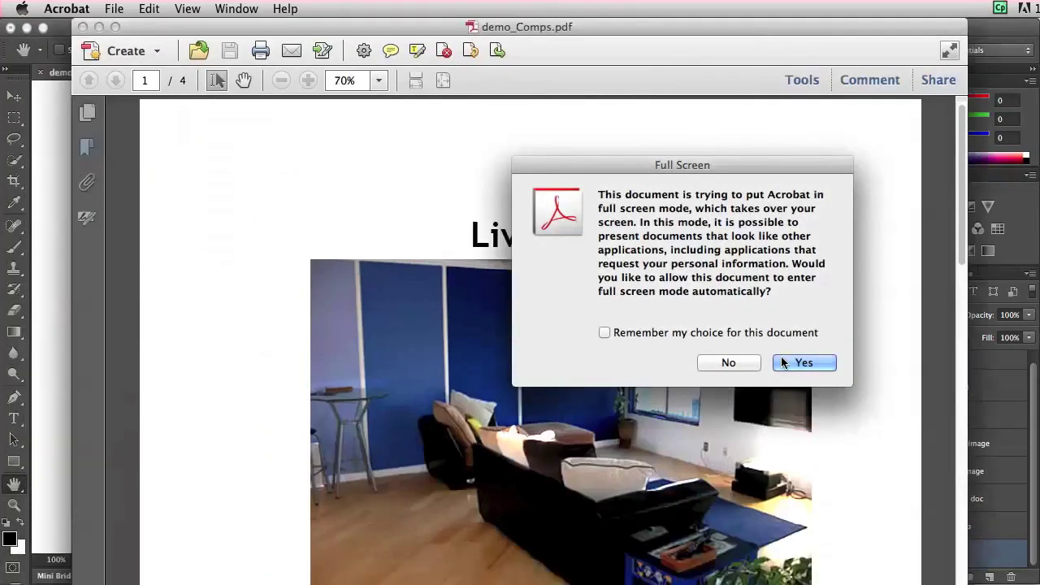
key(Return)
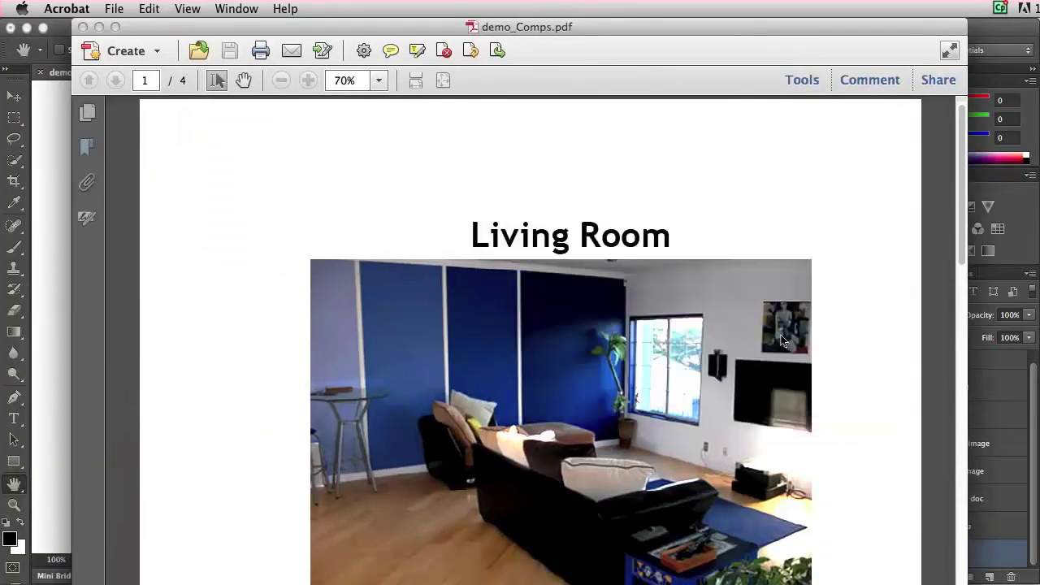